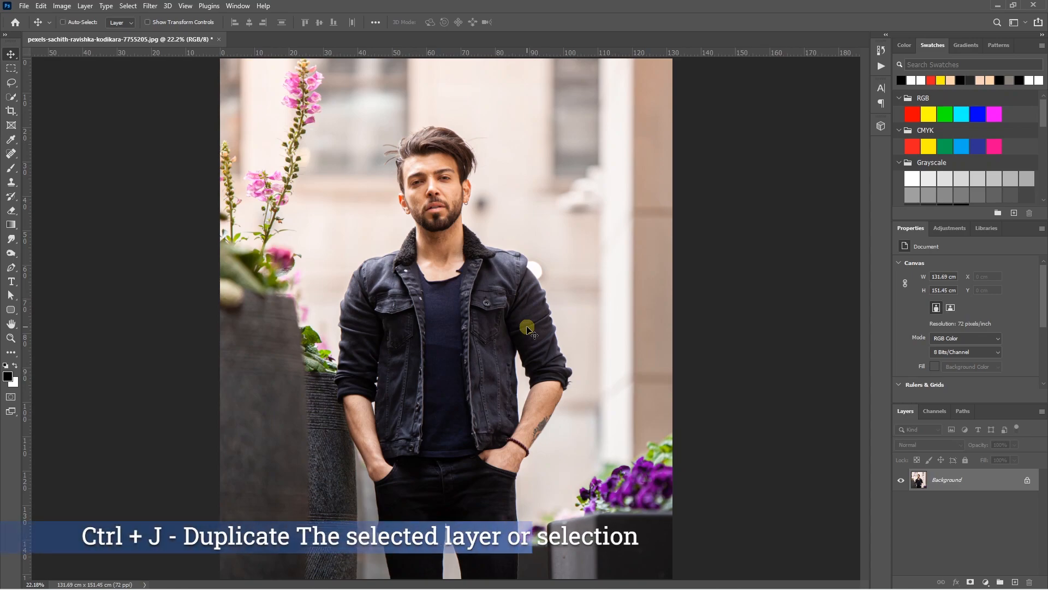
- Duplicate the Background layer and hide the original Background
{"action": "key", "text": "ctrl+j"}
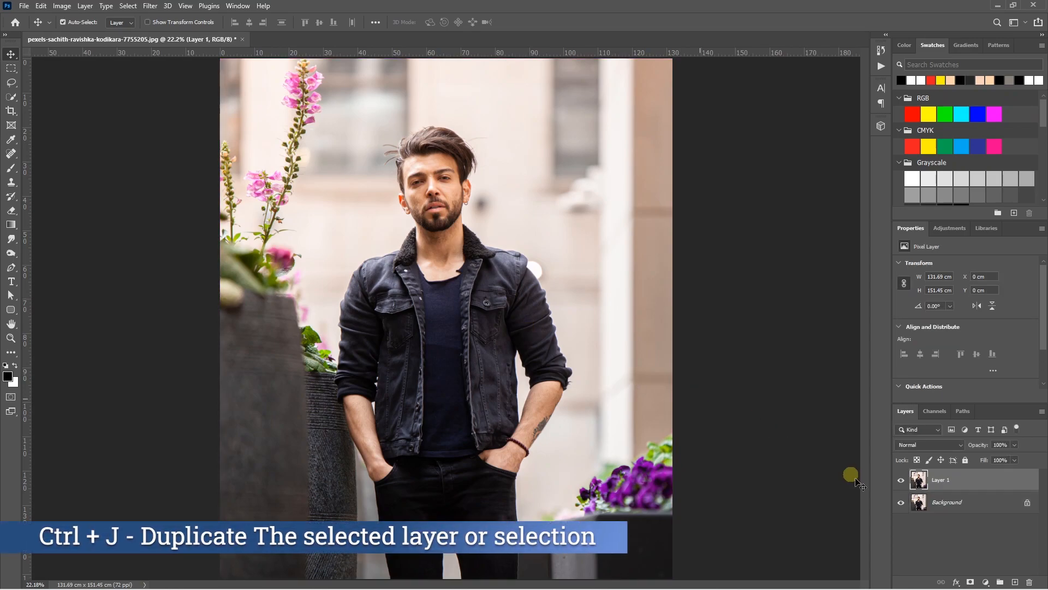
{"action": "left_click", "coordinate": [902, 506]}
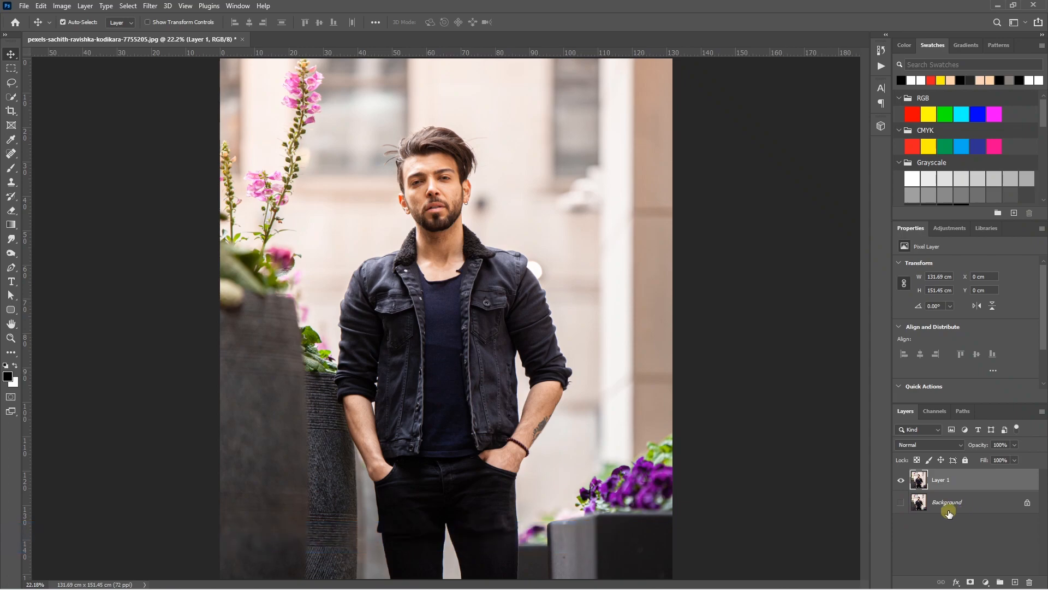
- Select the man on Layer 1 automatically with Select Subject
{"action": "left_click", "coordinate": [127, 5]}
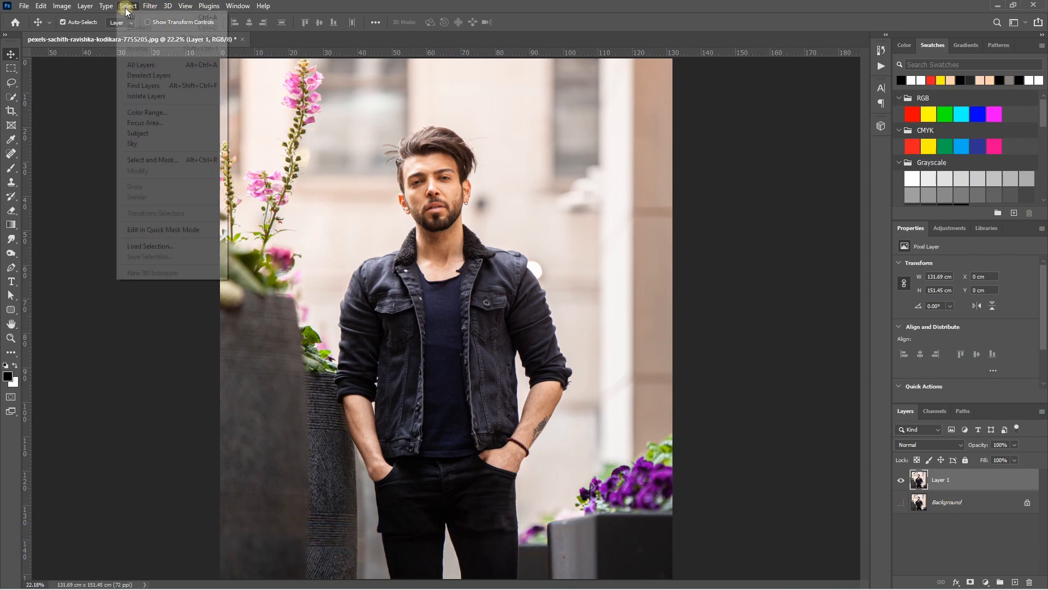
{"action": "left_click", "coordinate": [134, 131]}
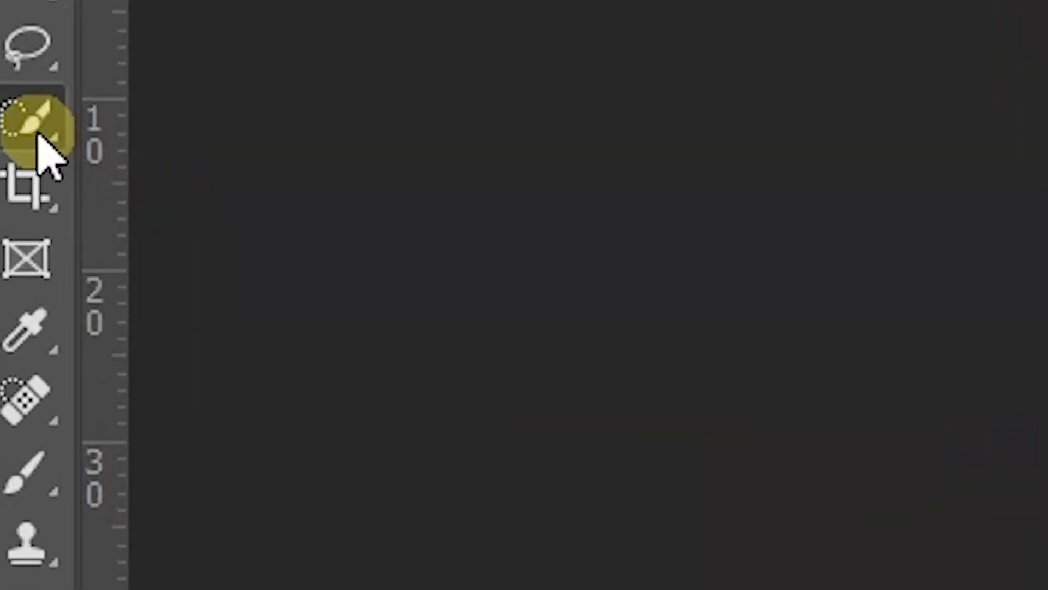
- Subtract the white round spot beside the man's shoulder from the selection, using the Quick Selection tool with an enlarged brush of size 45
{"action": "right_click", "coordinate": [33, 129]}
{"action": "key", "text": "bracketright"}
{"action": "key", "text": "bracketright"}
{"action": "key", "text": "bracketright"}
{"action": "key", "text": "bracketright"}
{"action": "key", "text": "bracketright"}
{"action": "key", "text": "bracketright"}
{"action": "key", "text": "bracketright"}
{"action": "key", "text": "bracketright"}
{"action": "key", "text": "bracketright"}
{"action": "key", "text": "bracketright"}
{"action": "key", "text": "bracketright"}
{"action": "key", "text": "bracketright"}
{"action": "key", "text": "bracketright"}
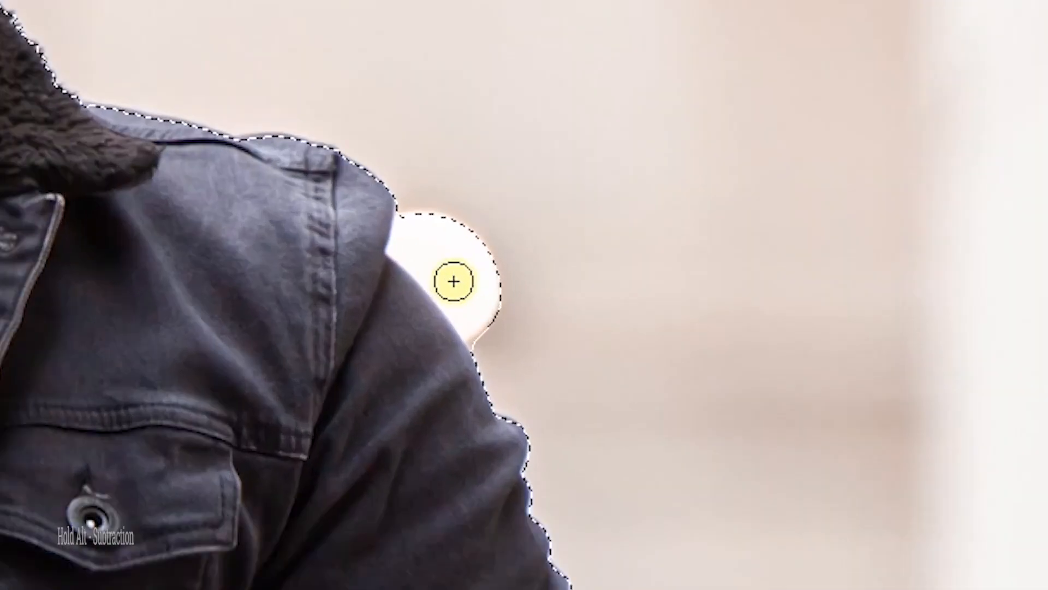
{"action": "key", "text": "alt"}
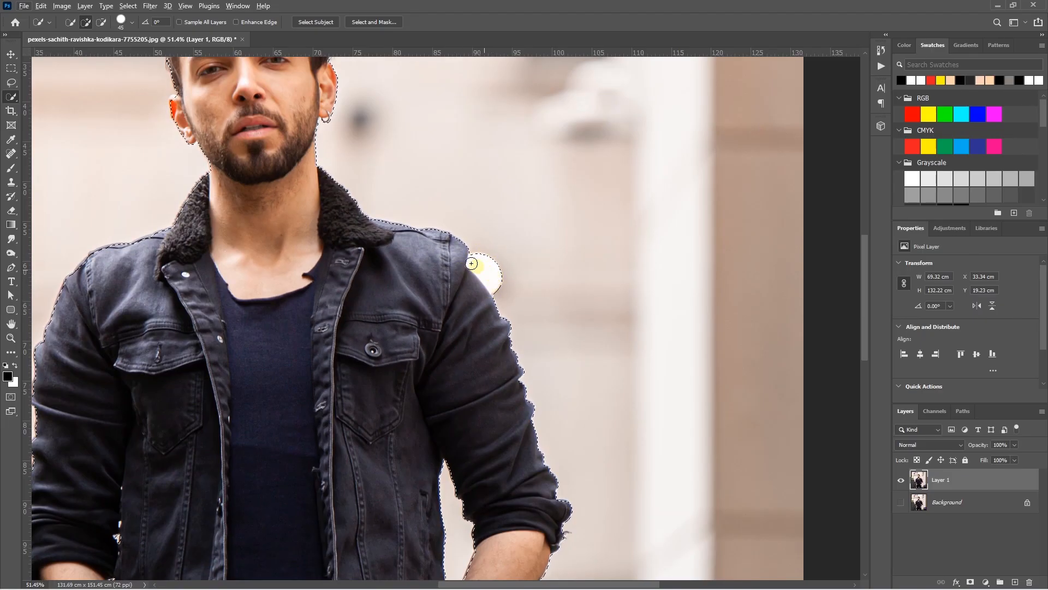
{"action": "key", "text": "alt"}
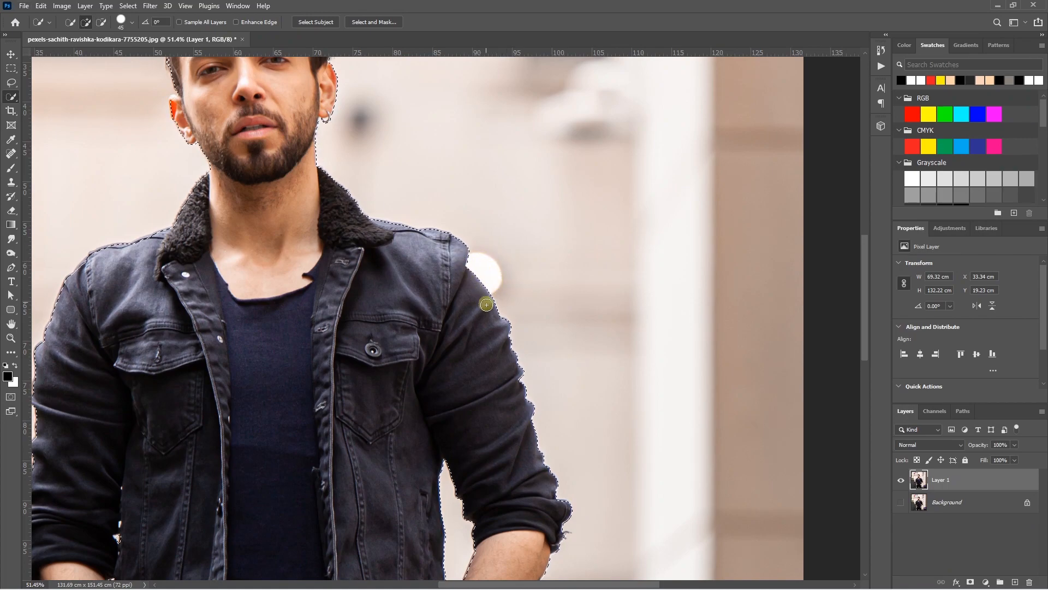
- Add the missing hair along the image-left side of the man's head to the selection with Quick Selection
{"action": "scroll", "coordinate": [484, 299], "scroll_direction": "down", "scroll_amount": 3}
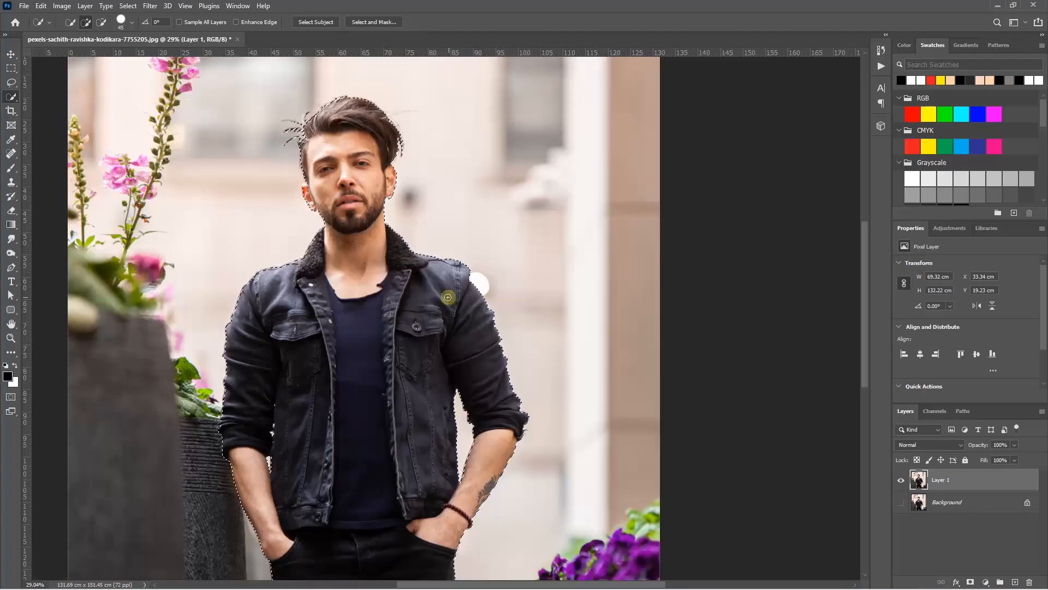
{"action": "scroll", "coordinate": [322, 120], "scroll_direction": "up", "scroll_amount": 3}
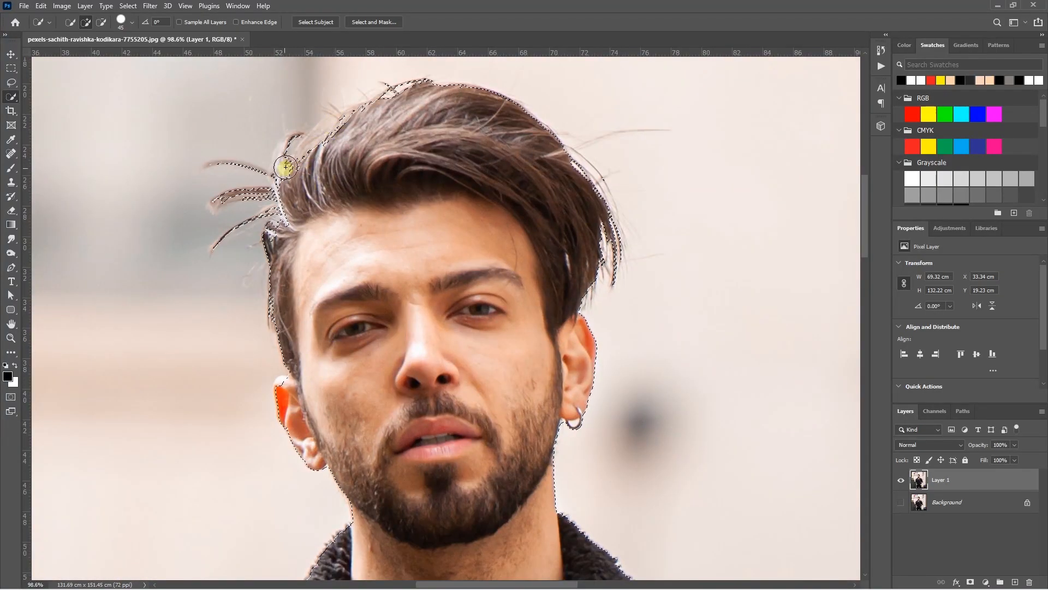
{"action": "mouse_move", "coordinate": [293, 215]}
{"action": "left_mouse_down"}
{"action": "mouse_move", "coordinate": [285, 182]}
{"action": "mouse_move", "coordinate": [300, 163]}
{"action": "left_mouse_up"}
{"action": "mouse_move", "coordinate": [361, 115]}
{"action": "left_mouse_down"}
{"action": "mouse_move", "coordinate": [409, 110]}
{"action": "mouse_move", "coordinate": [292, 150]}
{"action": "left_mouse_up"}
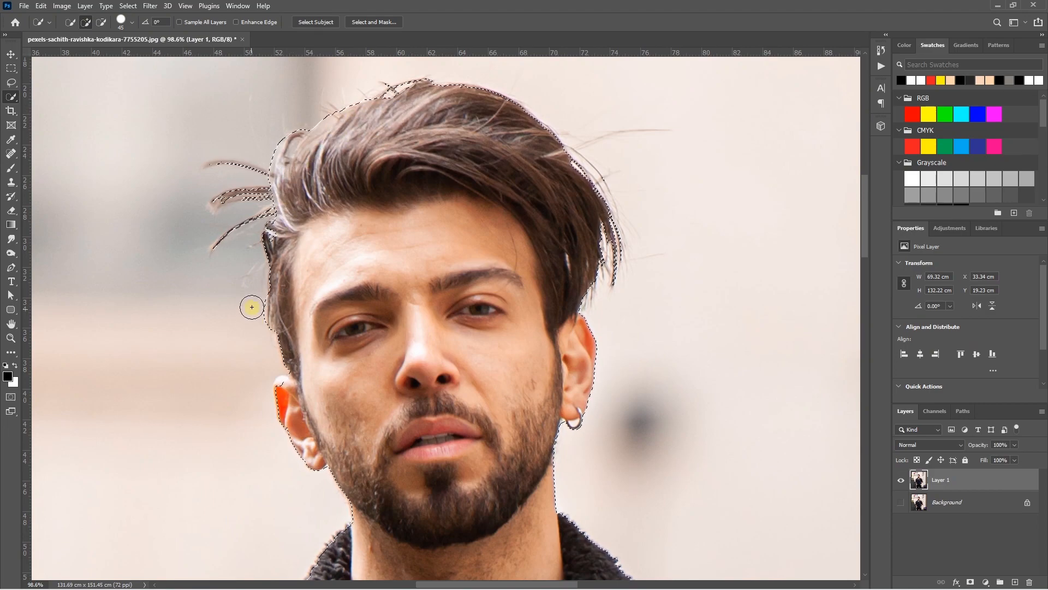
- Reduce the Quick Selection brush to size 8 and refine the selection around the top of the image-right ear
{"action": "scroll", "coordinate": [276, 426], "scroll_direction": "up", "scroll_amount": 5}
{"action": "key", "text": "bracketleft"}
{"action": "key", "text": "bracketleft"}
{"action": "key", "text": "bracketleft"}
{"action": "key", "text": "bracketleft"}
{"action": "key", "text": "bracketleft"}
{"action": "key", "text": "bracketleft"}
{"action": "key", "text": "bracketleft"}
{"action": "key", "text": "bracketleft"}
{"action": "key", "text": "bracketleft"}
{"action": "scroll", "coordinate": [269, 309], "scroll_direction": "right", "scroll_amount": 5}
{"action": "scroll", "coordinate": [578, 317], "scroll_direction": "up", "scroll_amount": 3}
{"action": "left_click_drag", "start_coordinate": [577, 328], "coordinate": [586, 331]}
{"action": "scroll", "coordinate": [587, 331], "scroll_direction": "down", "scroll_amount": 6}
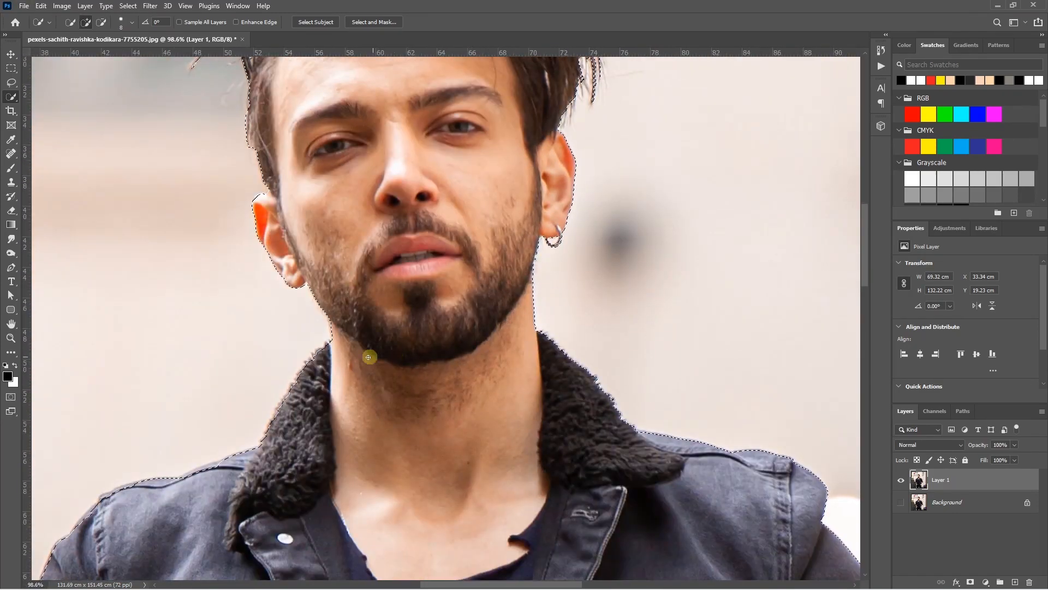
- Clean up the selection edge along the man's image-left sleeve by adding and subtracting small areas
{"action": "scroll", "coordinate": [393, 355], "scroll_direction": "up", "scroll_amount": 3}
{"action": "scroll", "coordinate": [252, 297], "scroll_direction": "left", "scroll_amount": 3}
{"action": "scroll", "coordinate": [250, 297], "scroll_direction": "down", "scroll_amount": 6}
{"action": "scroll", "coordinate": [288, 351], "scroll_direction": "down", "scroll_amount": 6}
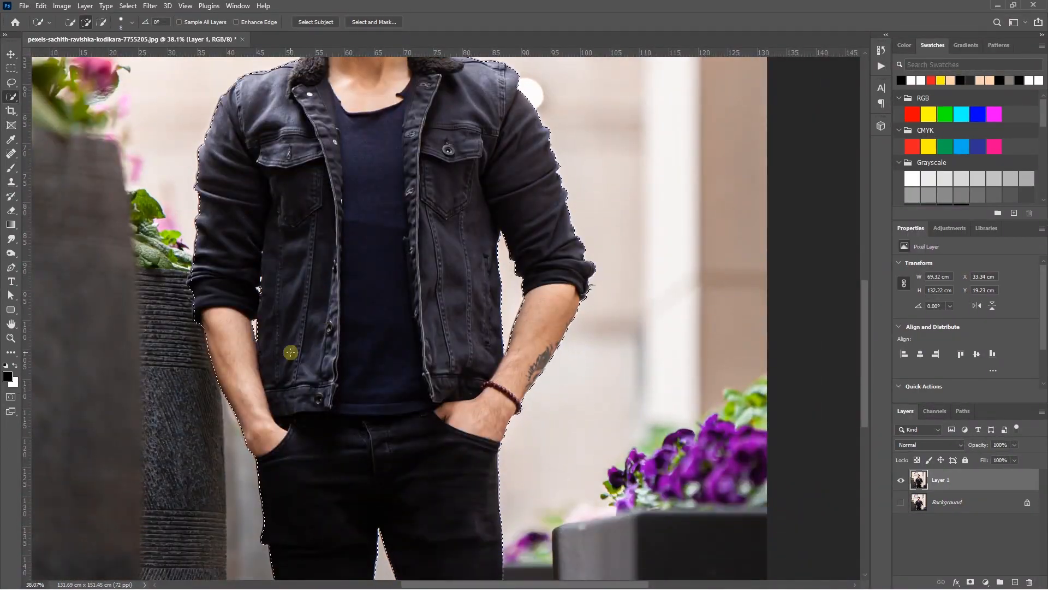
{"action": "scroll", "coordinate": [655, 229], "scroll_direction": "up", "scroll_amount": 3}
{"action": "scroll", "coordinate": [510, 381], "scroll_direction": "up", "scroll_amount": 2}
{"action": "scroll", "coordinate": [444, 330], "scroll_direction": "down", "scroll_amount": 4}
{"action": "scroll", "coordinate": [81, 234], "scroll_direction": "up", "scroll_amount": 4}
{"action": "left_click", "coordinate": [71, 256], "text": "alt"}
{"action": "scroll", "coordinate": [72, 265], "scroll_direction": "up", "scroll_amount": 3}
{"action": "left_click_drag", "start_coordinate": [76, 262], "coordinate": [79, 229]}
{"action": "left_click", "coordinate": [57, 237], "text": "alt"}
{"action": "scroll", "coordinate": [180, 220], "scroll_direction": "down", "scroll_amount": 6}
{"action": "scroll", "coordinate": [245, 246], "scroll_direction": "up", "scroll_amount": 2}
{"action": "scroll", "coordinate": [327, 273], "scroll_direction": "down", "scroll_amount": 1}
{"action": "scroll", "coordinate": [621, 286], "scroll_direction": "down", "scroll_amount": 2}
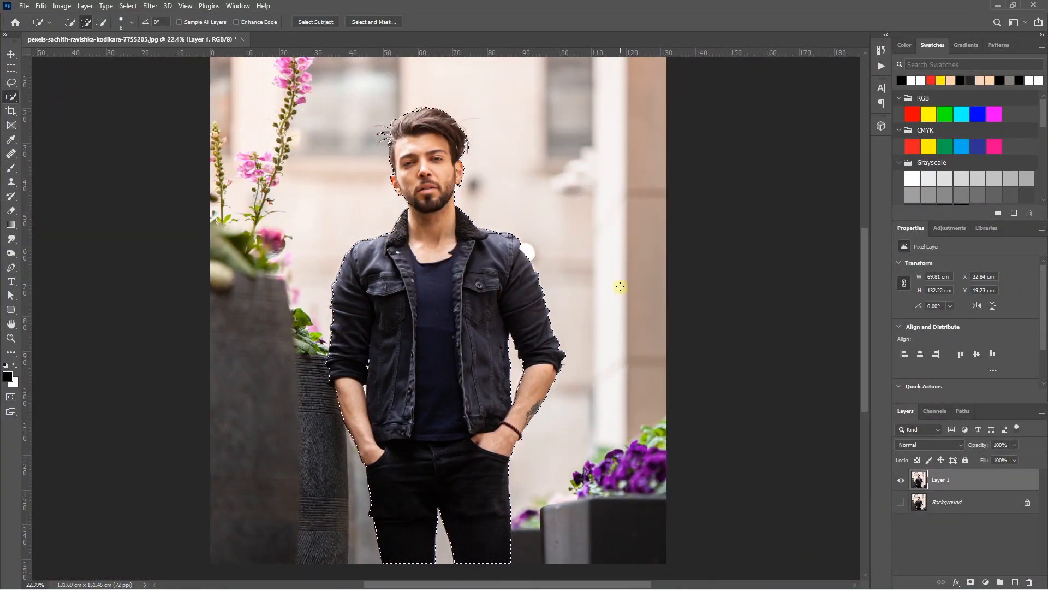
- Feather the selection of the man by 0.5 pixels
{"action": "key", "text": "shift+F6"}
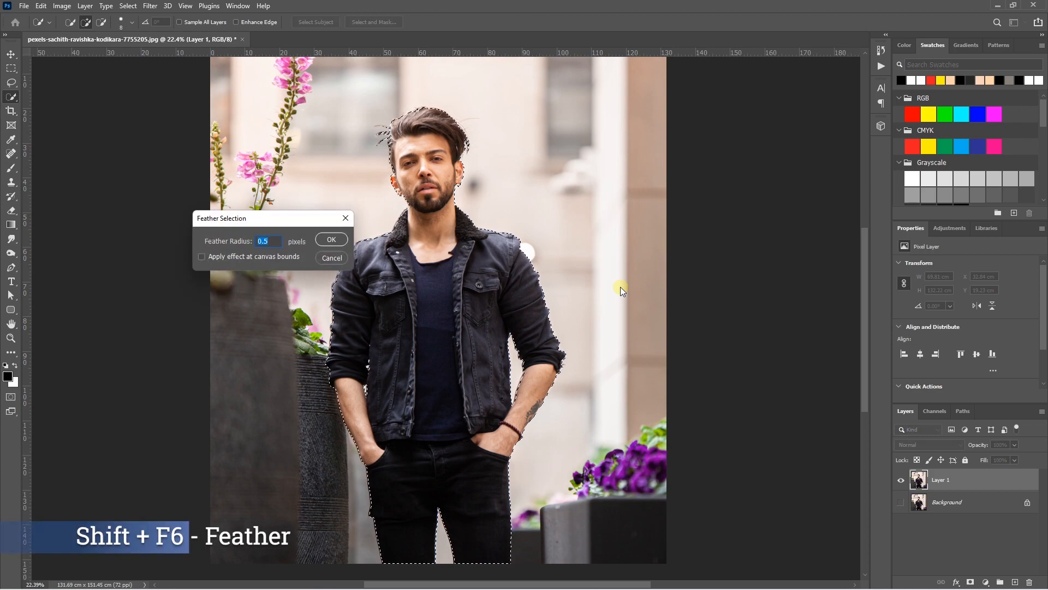
{"action": "left_click", "coordinate": [331, 240]}
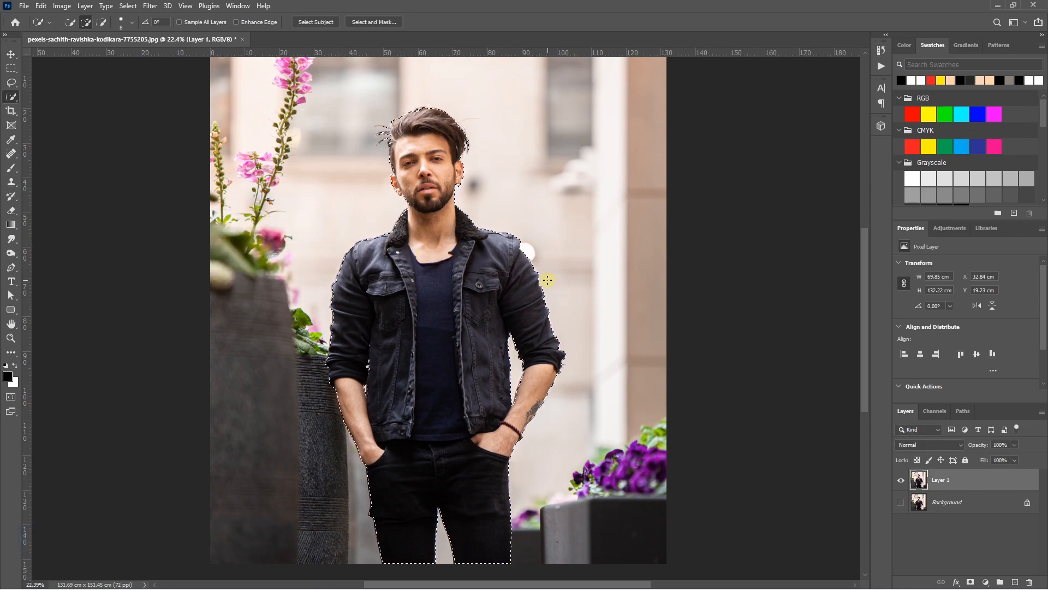
- Copy the selected man to a new layer and hide Layer 1 so only the cutout shows
{"action": "key", "text": "ctrl+j"}
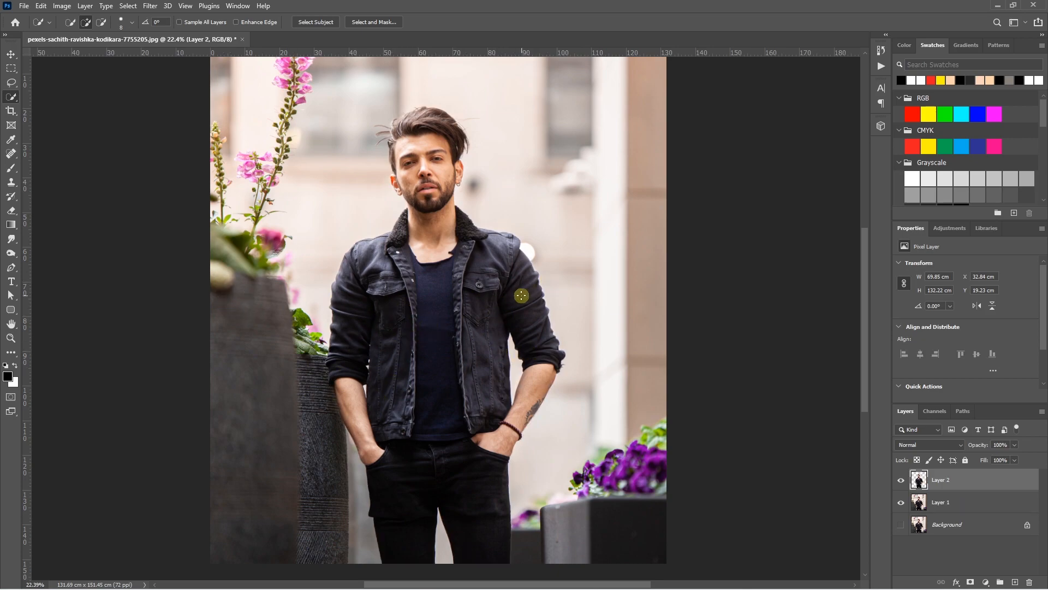
{"action": "left_click", "coordinate": [901, 504]}
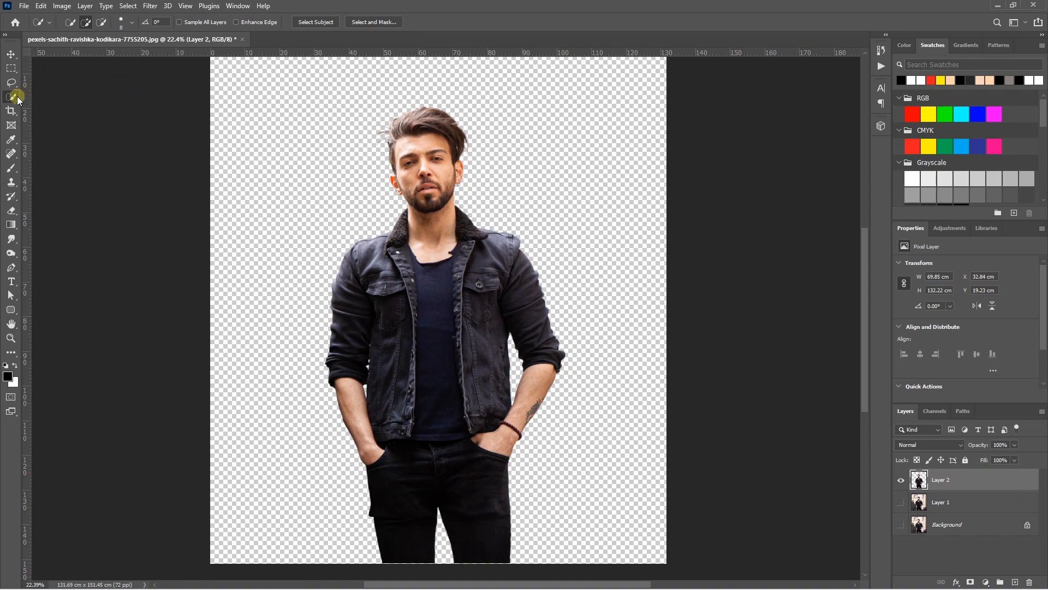
{"action": "left_click", "coordinate": [71, 22]}
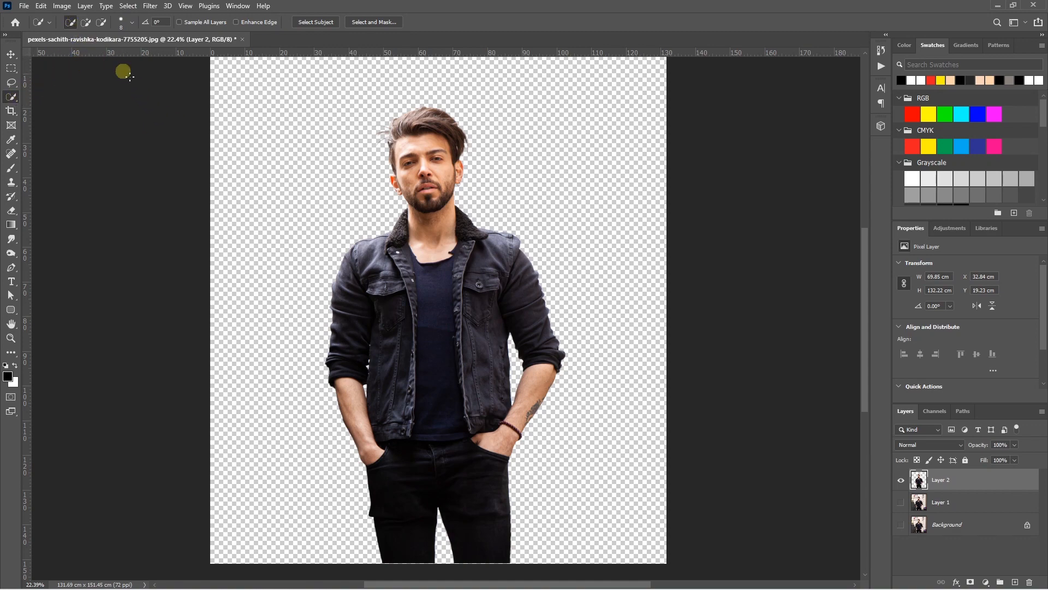
{"action": "mouse_move", "coordinate": [444, 296]}
{"action": "left_mouse_down"}
{"action": "mouse_move", "coordinate": [408, 293]}
{"action": "mouse_move", "coordinate": [411, 368]}
{"action": "mouse_move", "coordinate": [467, 317]}
{"action": "mouse_move", "coordinate": [476, 289]}
{"action": "mouse_move", "coordinate": [416, 490]}
{"action": "mouse_move", "coordinate": [466, 437]}
{"action": "mouse_move", "coordinate": [489, 445]}
{"action": "left_mouse_up"}
{"action": "key", "text": "ctrl+d"}
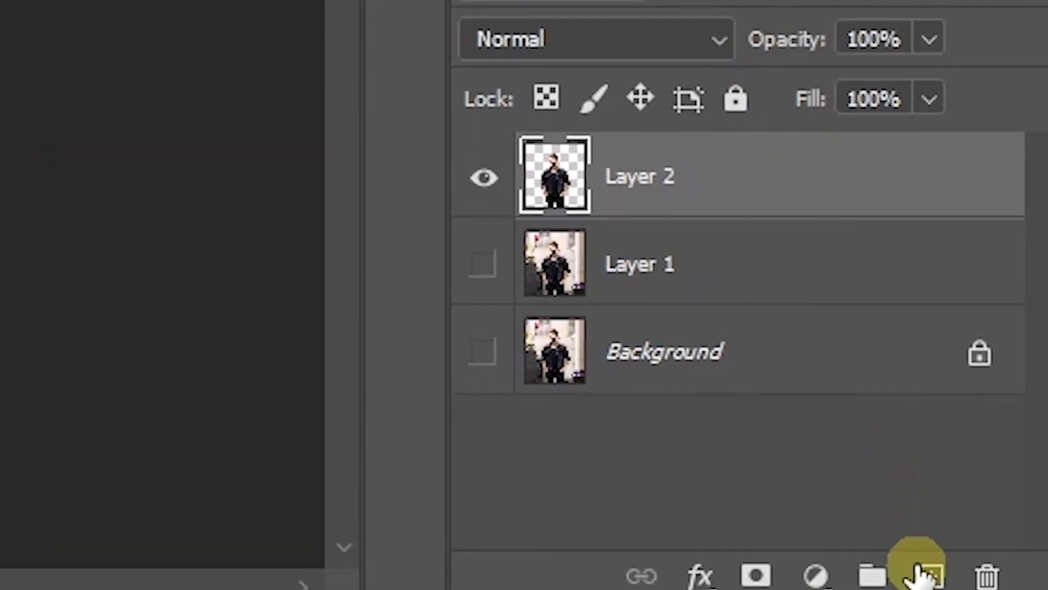
- Create a new empty layer above Layer 2 and activate the Brush tool
{"action": "left_click", "coordinate": [933, 575]}
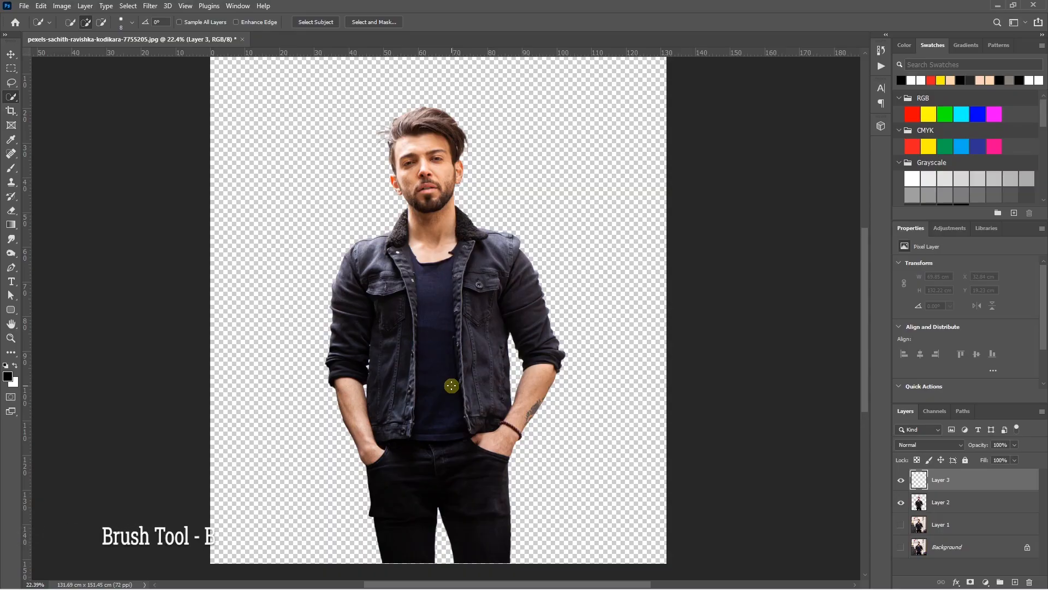
{"action": "key", "text": "b"}
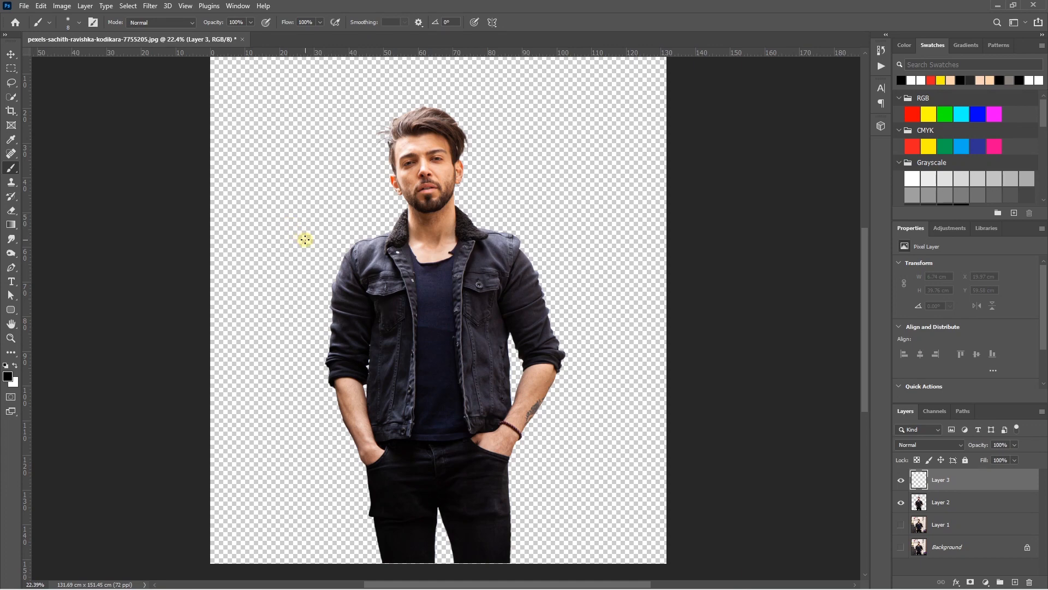
- Try a thin black freehand stroke on the empty area beside the man and undo it
{"action": "left_click_drag", "start_coordinate": [280, 424], "coordinate": [279, 424]}
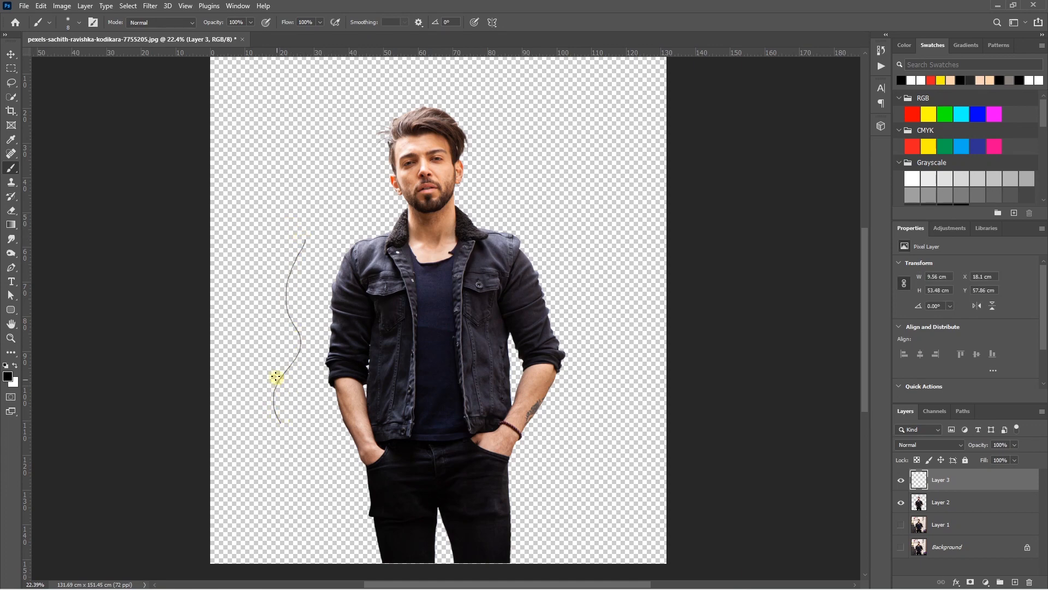
{"action": "key", "text": "ctrl+z"}
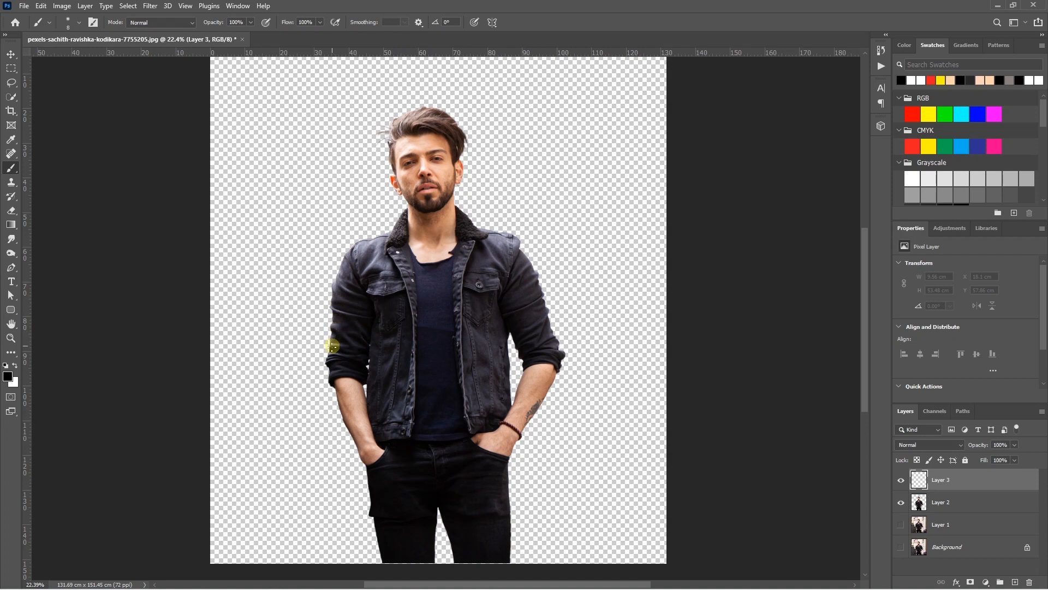
- Swap the foreground colour to white and trace a thin outline along the outer edge of the image-left jacket sleeve
{"action": "left_click", "coordinate": [14, 366]}
{"action": "scroll", "coordinate": [327, 379], "scroll_direction": "up", "scroll_amount": 5}
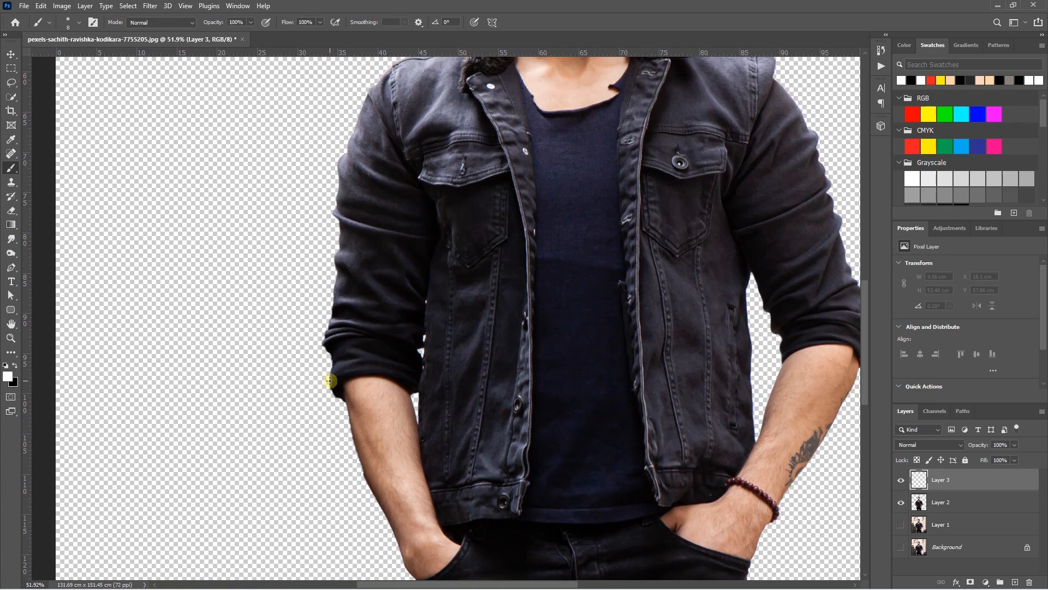
{"action": "scroll", "coordinate": [347, 404], "scroll_direction": "up", "scroll_amount": 3}
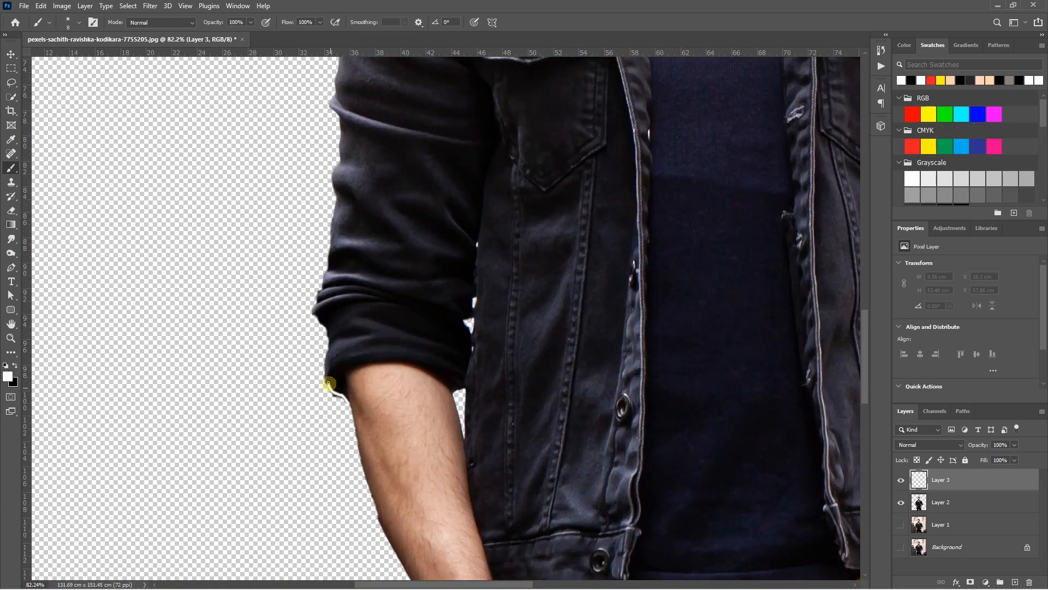
{"action": "left_click_drag", "start_coordinate": [325, 273], "coordinate": [329, 264]}
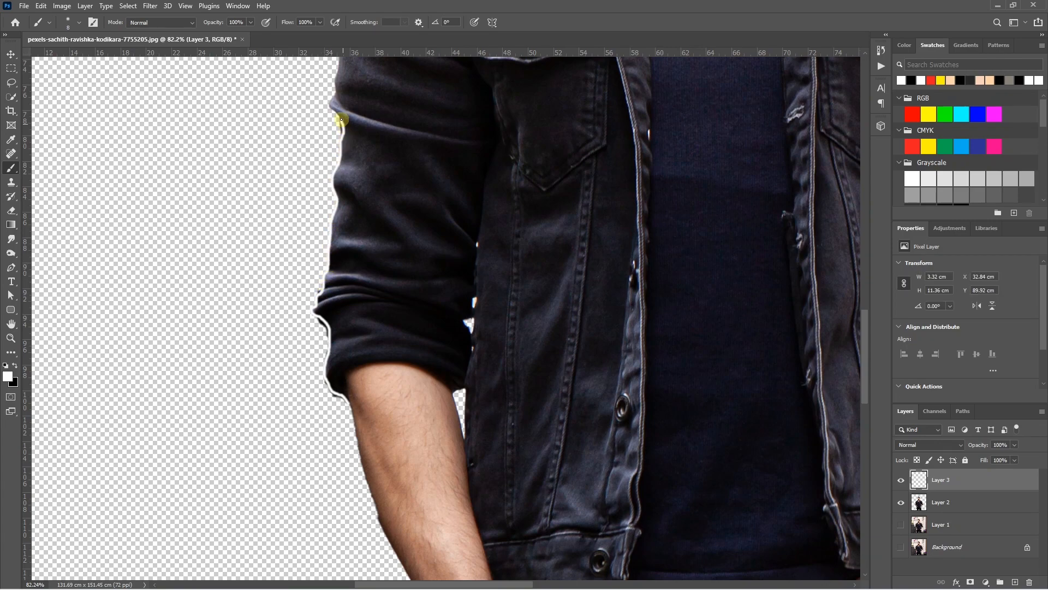
{"action": "left_click_drag", "start_coordinate": [331, 101], "coordinate": [335, 92]}
{"action": "left_click_drag", "start_coordinate": [357, 99], "coordinate": [344, 358]}
{"action": "scroll", "coordinate": [335, 357], "scroll_direction": "up", "scroll_amount": 2}
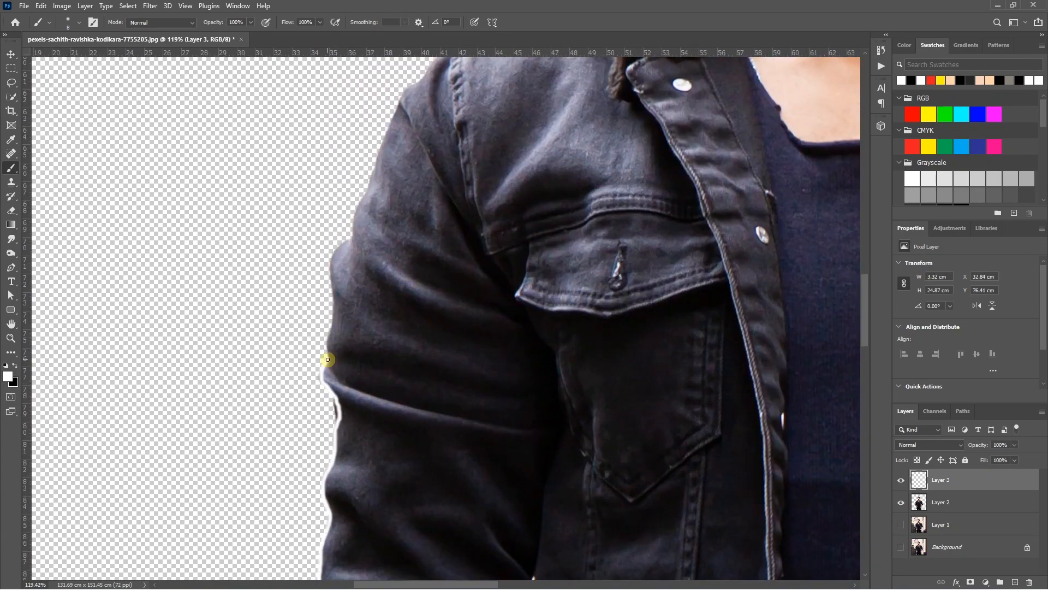
{"action": "mouse_move", "coordinate": [336, 305]}
{"action": "left_mouse_down"}
{"action": "mouse_move", "coordinate": [331, 264]}
{"action": "mouse_move", "coordinate": [354, 238]}
{"action": "left_mouse_up"}
{"action": "left_click_drag", "start_coordinate": [362, 200], "coordinate": [395, 116]}
- Continue the white outline over the image-left shoulder and collar and around the neckline of the shirt
{"action": "scroll", "coordinate": [441, 241], "scroll_direction": "up", "scroll_amount": 5}
{"action": "scroll", "coordinate": [421, 314], "scroll_direction": "up", "scroll_amount": 2}
{"action": "mouse_move", "coordinate": [402, 328]}
{"action": "left_mouse_down"}
{"action": "mouse_move", "coordinate": [447, 271]}
{"action": "mouse_move", "coordinate": [480, 250]}
{"action": "mouse_move", "coordinate": [732, 180]}
{"action": "mouse_move", "coordinate": [423, 458]}
{"action": "mouse_move", "coordinate": [430, 443]}
{"action": "mouse_move", "coordinate": [413, 445]}
{"action": "mouse_move", "coordinate": [426, 409]}
{"action": "mouse_move", "coordinate": [545, 237]}
{"action": "mouse_move", "coordinate": [560, 254]}
{"action": "mouse_move", "coordinate": [569, 496]}
{"action": "mouse_move", "coordinate": [560, 560]}
{"action": "mouse_move", "coordinate": [370, 411]}
{"action": "mouse_move", "coordinate": [231, 329]}
{"action": "mouse_move", "coordinate": [281, 242]}
{"action": "mouse_move", "coordinate": [376, 420]}
{"action": "mouse_move", "coordinate": [454, 442]}
{"action": "mouse_move", "coordinate": [557, 431]}
{"action": "mouse_move", "coordinate": [641, 402]}
{"action": "mouse_move", "coordinate": [716, 357]}
{"action": "mouse_move", "coordinate": [671, 339]}
{"action": "mouse_move", "coordinate": [705, 321]}
{"action": "mouse_move", "coordinate": [755, 229]}
{"action": "mouse_move", "coordinate": [732, 154]}
{"action": "left_mouse_up"}
{"action": "scroll", "coordinate": [430, 442], "scroll_direction": "up", "scroll_amount": 3}
{"action": "left_click_drag", "start_coordinate": [749, 164], "coordinate": [669, 211]}
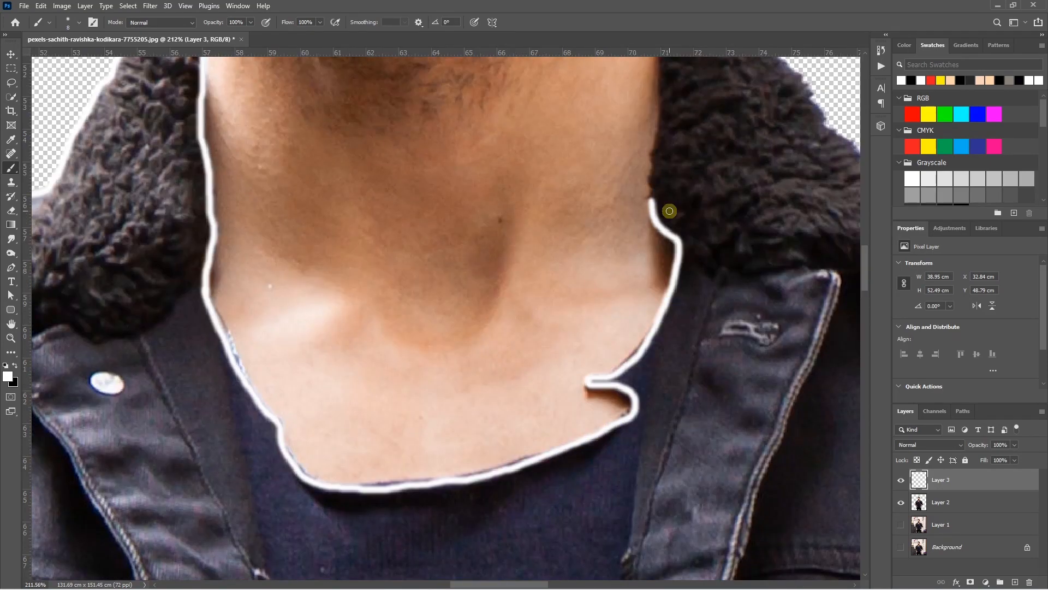
- Trace the image-right collar, shoulder and sleeve of the jacket in white, redoing one stroke and trimming a stray part with the Eraser
{"action": "mouse_move", "coordinate": [677, 213]}
{"action": "left_mouse_down"}
{"action": "mouse_move", "coordinate": [513, 365]}
{"action": "mouse_move", "coordinate": [417, 410]}
{"action": "mouse_move", "coordinate": [393, 160]}
{"action": "mouse_move", "coordinate": [595, 346]}
{"action": "mouse_move", "coordinate": [180, 245]}
{"action": "left_mouse_up"}
{"action": "mouse_move", "coordinate": [185, 244]}
{"action": "left_mouse_down"}
{"action": "mouse_move", "coordinate": [379, 288]}
{"action": "mouse_move", "coordinate": [590, 454]}
{"action": "left_mouse_up"}
{"action": "mouse_move", "coordinate": [600, 463]}
{"action": "left_mouse_down"}
{"action": "mouse_move", "coordinate": [236, 114]}
{"action": "mouse_move", "coordinate": [392, 340]}
{"action": "mouse_move", "coordinate": [434, 557]}
{"action": "left_mouse_up"}
{"action": "left_click_drag", "start_coordinate": [400, 393], "coordinate": [273, 58]}
{"action": "mouse_move", "coordinate": [276, 93]}
{"action": "left_mouse_down"}
{"action": "mouse_move", "coordinate": [328, 188]}
{"action": "mouse_move", "coordinate": [367, 480]}
{"action": "mouse_move", "coordinate": [330, 521]}
{"action": "left_mouse_up"}
{"action": "mouse_move", "coordinate": [330, 516]}
{"action": "left_mouse_down"}
{"action": "mouse_move", "coordinate": [162, 425]}
{"action": "mouse_move", "coordinate": [421, 250]}
{"action": "left_mouse_up"}
{"action": "key", "text": "ctrl+z"}
{"action": "mouse_move", "coordinate": [589, 349]}
{"action": "left_mouse_down"}
{"action": "mouse_move", "coordinate": [476, 249]}
{"action": "mouse_move", "coordinate": [312, 293]}
{"action": "mouse_move", "coordinate": [191, 61]}
{"action": "left_mouse_up"}
{"action": "left_click_drag", "start_coordinate": [191, 61], "coordinate": [453, 307]}
{"action": "mouse_move", "coordinate": [451, 304]}
{"action": "left_mouse_down"}
{"action": "mouse_move", "coordinate": [386, 363]}
{"action": "mouse_move", "coordinate": [407, 528]}
{"action": "left_mouse_up"}
{"action": "left_click_drag", "start_coordinate": [408, 528], "coordinate": [503, 155]}
{"action": "left_click_drag", "start_coordinate": [502, 156], "coordinate": [520, 525]}
{"action": "left_click_drag", "start_coordinate": [569, 109], "coordinate": [483, 252]}
{"action": "left_click_drag", "start_coordinate": [729, 161], "coordinate": [453, 297]}
{"action": "key", "text": "e"}
{"action": "left_click_drag", "start_coordinate": [456, 295], "coordinate": [484, 304]}
{"action": "key", "text": "b"}
- Trace the bottom hem of the jacket and the image-left inner side and cuff in white to complete the outline
{"action": "mouse_move", "coordinate": [825, 235]}
{"action": "left_mouse_down"}
{"action": "mouse_move", "coordinate": [589, 266]}
{"action": "mouse_move", "coordinate": [302, 246]}
{"action": "left_mouse_up"}
{"action": "left_click_drag", "start_coordinate": [223, 243], "coordinate": [554, 248]}
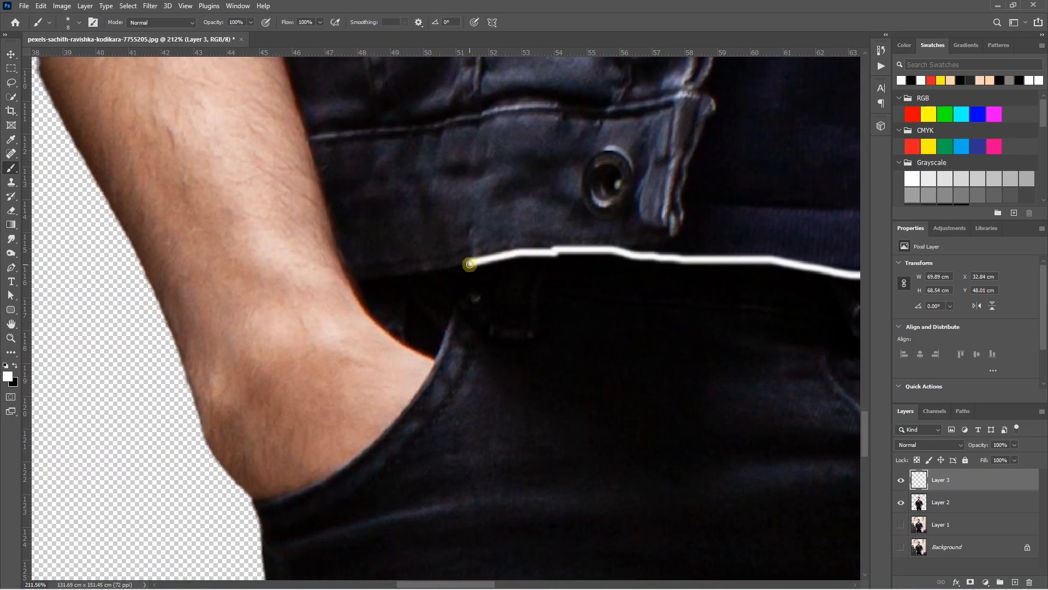
{"action": "left_click_drag", "start_coordinate": [468, 264], "coordinate": [345, 280]}
{"action": "left_click_drag", "start_coordinate": [346, 414], "coordinate": [307, 273]}
{"action": "left_click_drag", "start_coordinate": [306, 163], "coordinate": [351, 468]}
{"action": "left_click_drag", "start_coordinate": [350, 573], "coordinate": [319, 230]}
{"action": "left_click_drag", "start_coordinate": [572, 420], "coordinate": [541, 355]}
{"action": "mouse_move", "coordinate": [273, 384]}
{"action": "left_mouse_down"}
{"action": "mouse_move", "coordinate": [260, 350]}
{"action": "mouse_move", "coordinate": [539, 321]}
{"action": "mouse_move", "coordinate": [541, 351]}
{"action": "left_mouse_up"}
{"action": "scroll", "coordinate": [429, 369], "scroll_direction": "down", "scroll_amount": 10}
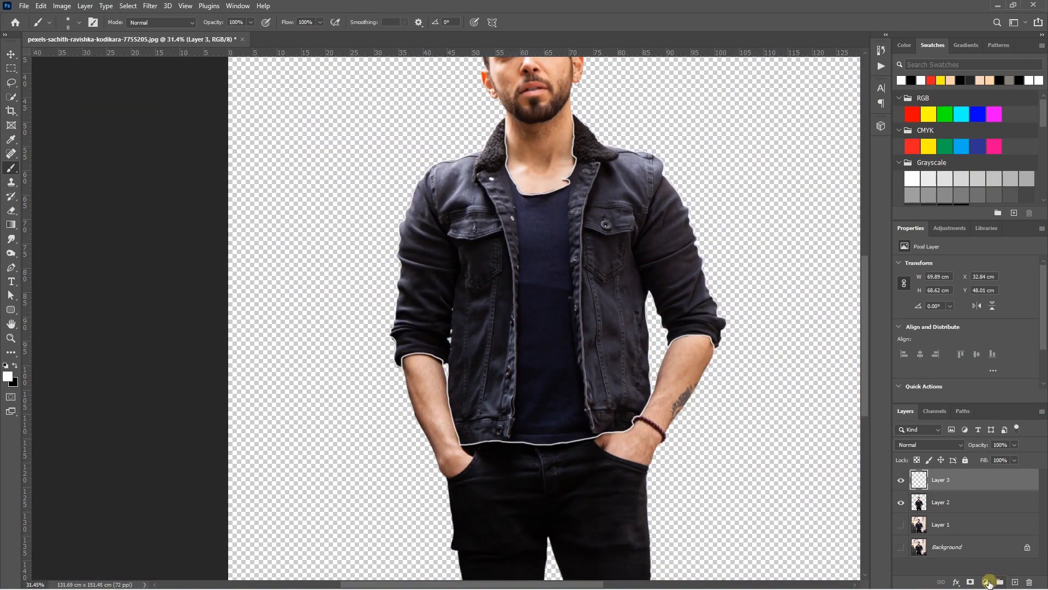
- Add a Solid Color fill layer in orange-brown #bb6c00 and place it directly beneath Layer 2
{"action": "left_click", "coordinate": [991, 583]}
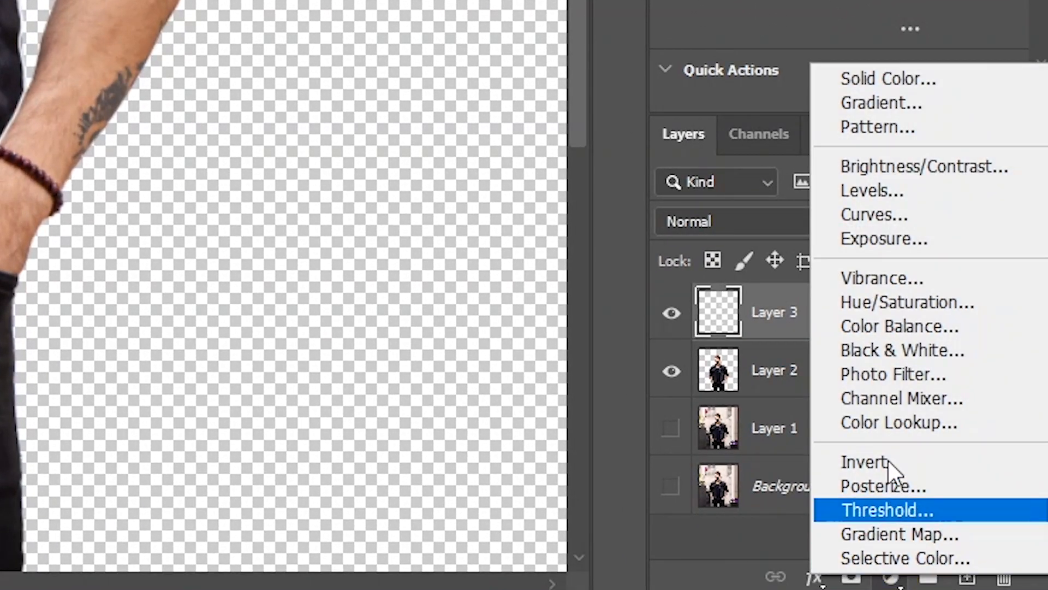
{"action": "left_click", "coordinate": [882, 82]}
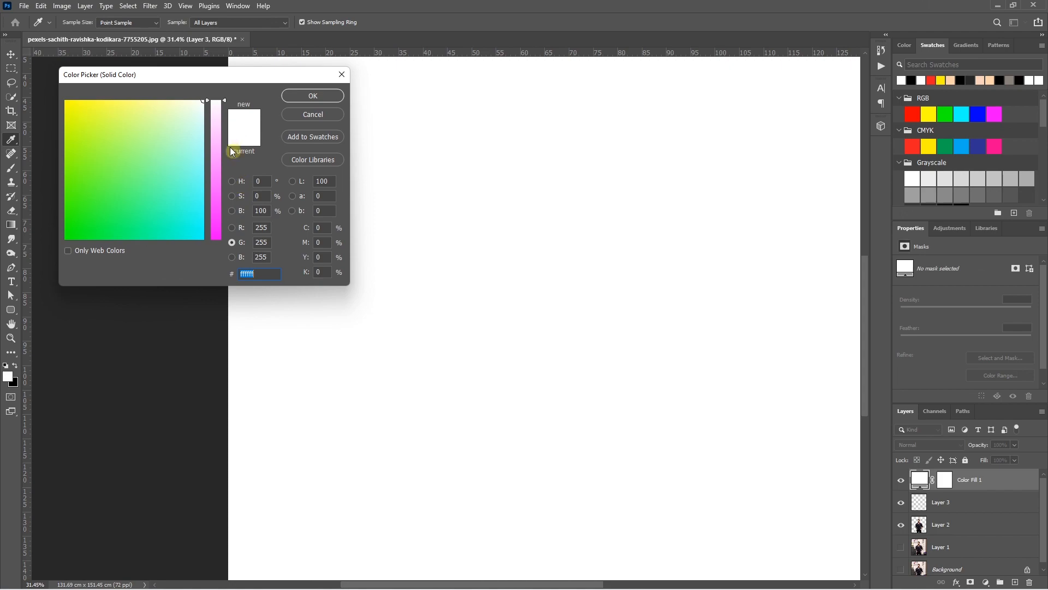
{"action": "left_click_drag", "start_coordinate": [219, 140], "coordinate": [216, 181]}
{"action": "left_click_drag", "start_coordinate": [163, 156], "coordinate": [56, 127]}
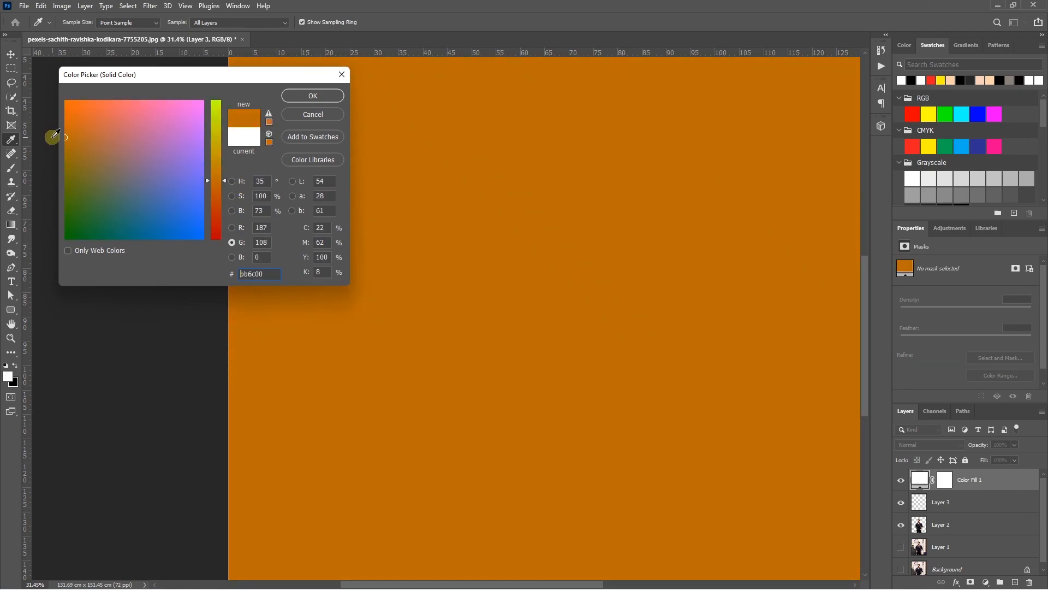
{"action": "left_click", "coordinate": [321, 98]}
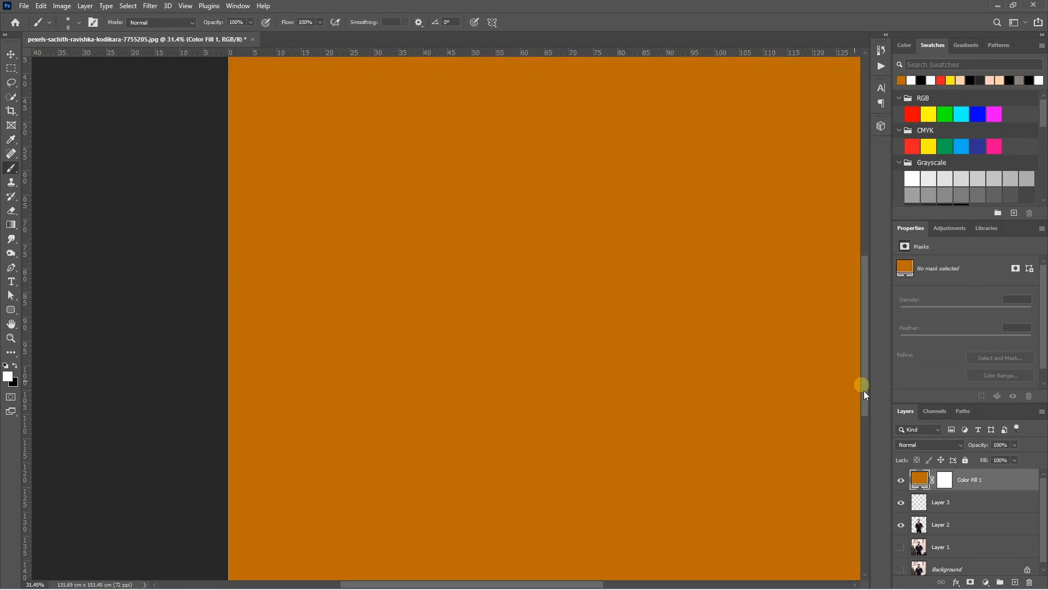
{"action": "left_click_drag", "start_coordinate": [983, 482], "coordinate": [975, 530]}
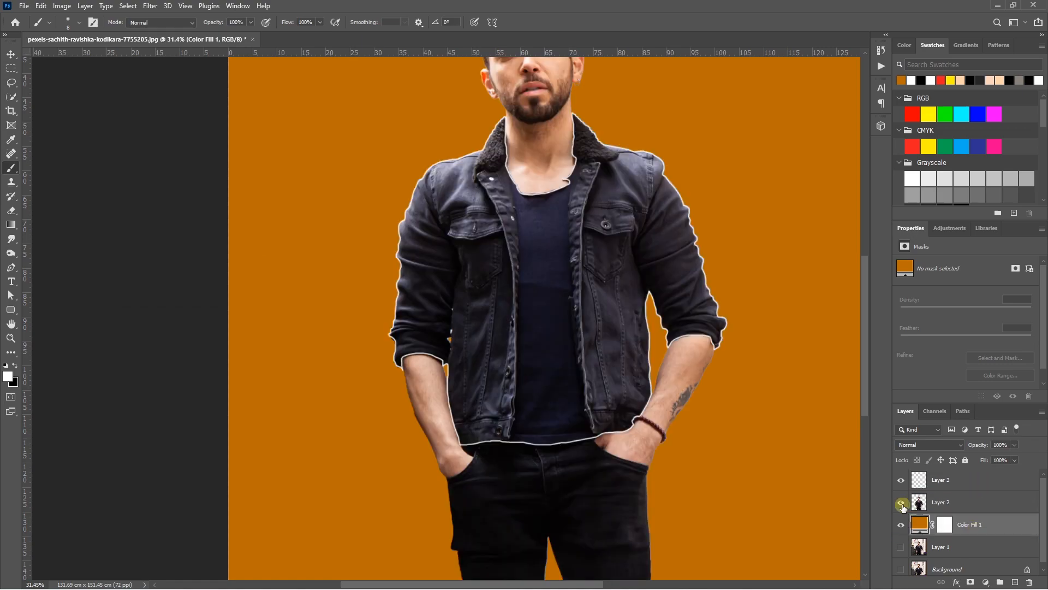
- On Layer 2, start a Pen path along the image-left cuff opening and down the jacket's inner side edge
{"action": "left_click", "coordinate": [901, 502]}
{"action": "left_click", "coordinate": [945, 524]}
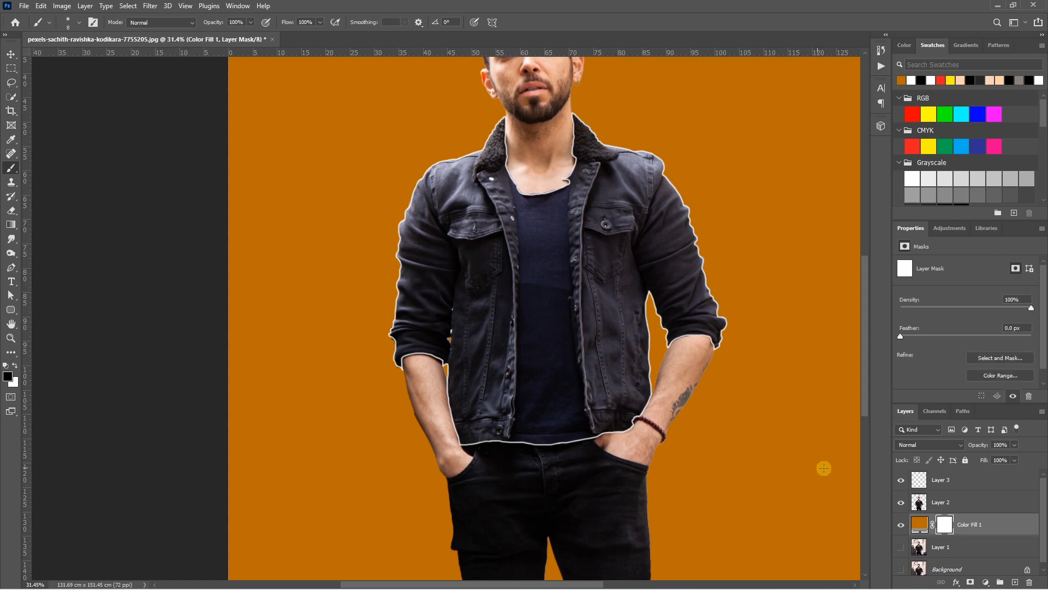
{"action": "left_click", "coordinate": [956, 508]}
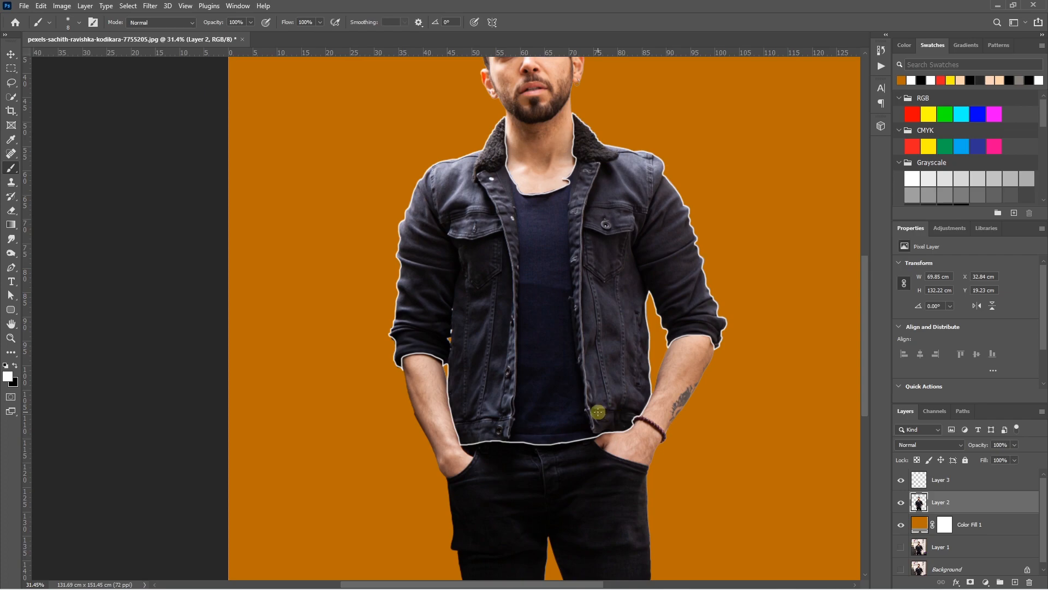
{"action": "key", "text": "p"}
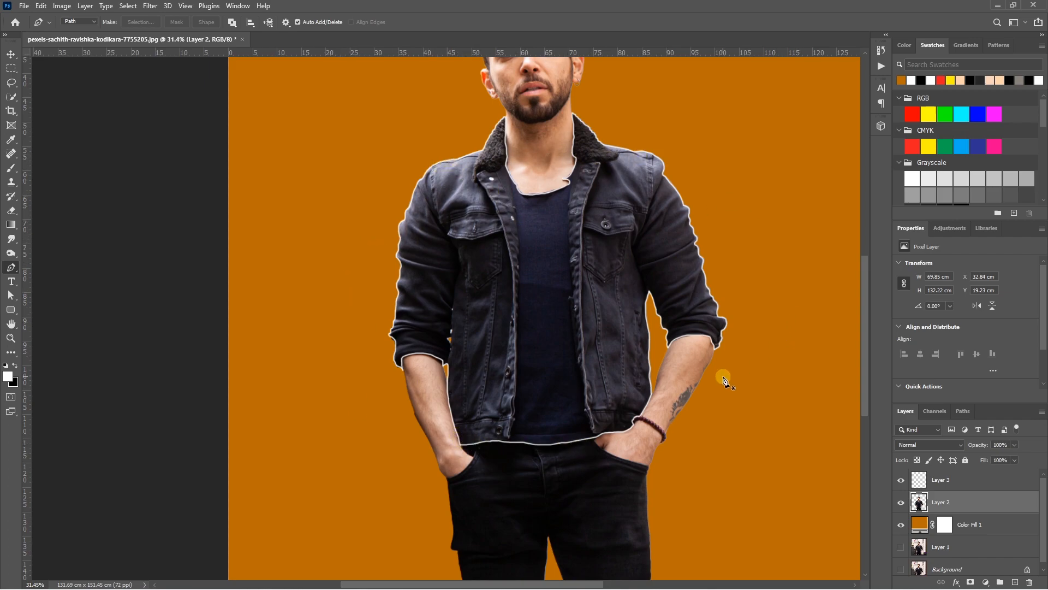
{"action": "scroll", "coordinate": [414, 371], "scroll_direction": "up", "scroll_amount": 8}
{"action": "left_click", "coordinate": [364, 376]}
{"action": "left_click", "coordinate": [367, 363]}
{"action": "left_click_drag", "start_coordinate": [362, 325], "coordinate": [404, 297]}
{"action": "left_click_drag", "start_coordinate": [454, 294], "coordinate": [474, 300]}
{"action": "left_click_drag", "start_coordinate": [520, 317], "coordinate": [526, 322]}
{"action": "left_click", "coordinate": [529, 334]}
{"action": "left_click", "coordinate": [549, 383]}
{"action": "left_click", "coordinate": [546, 417]}
{"action": "left_click_drag", "start_coordinate": [551, 473], "coordinate": [431, 306]}
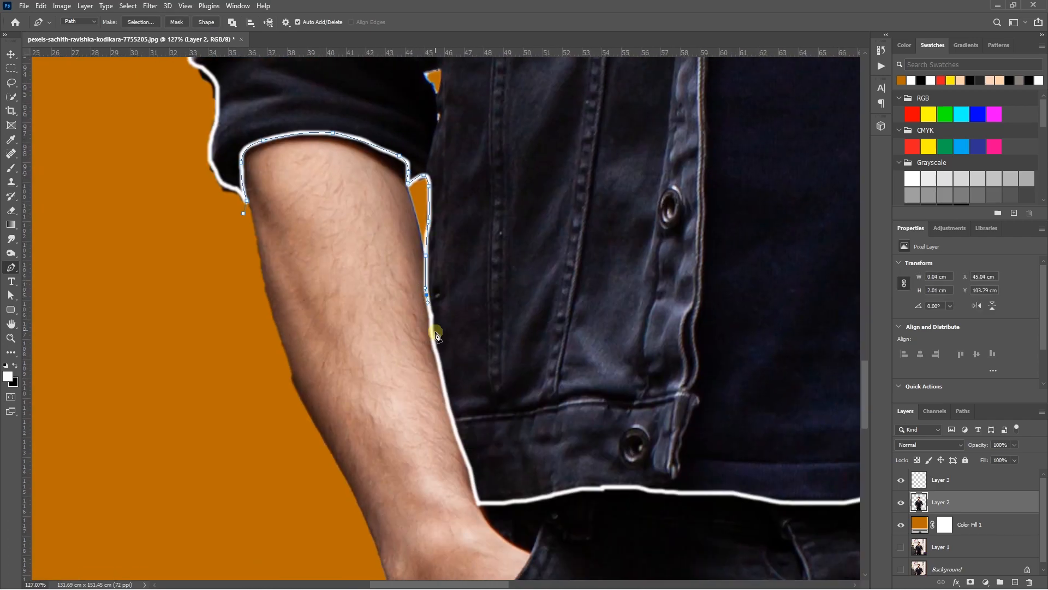
- Continue the Pen path down the image-left jacket side and along the bottom hem to the bracelet on the image-right wrist
{"action": "left_click", "coordinate": [433, 335]}
{"action": "left_click_drag", "start_coordinate": [452, 413], "coordinate": [426, 337]}
{"action": "left_click", "coordinate": [453, 421]}
{"action": "left_click", "coordinate": [532, 414]}
{"action": "left_click", "coordinate": [575, 407]}
{"action": "left_click", "coordinate": [648, 412]}
{"action": "left_click_drag", "start_coordinate": [698, 417], "coordinate": [305, 386]}
{"action": "left_click", "coordinate": [462, 389]}
{"action": "left_click", "coordinate": [539, 378]}
{"action": "left_click", "coordinate": [614, 362]}
{"action": "left_click", "coordinate": [685, 344]}
{"action": "left_click_drag", "start_coordinate": [702, 346], "coordinate": [455, 386]}
{"action": "left_click", "coordinate": [457, 385]}
{"action": "left_click", "coordinate": [481, 378]}
{"action": "left_click", "coordinate": [500, 364]}
{"action": "left_click", "coordinate": [508, 354]}
{"action": "left_click", "coordinate": [504, 339]}
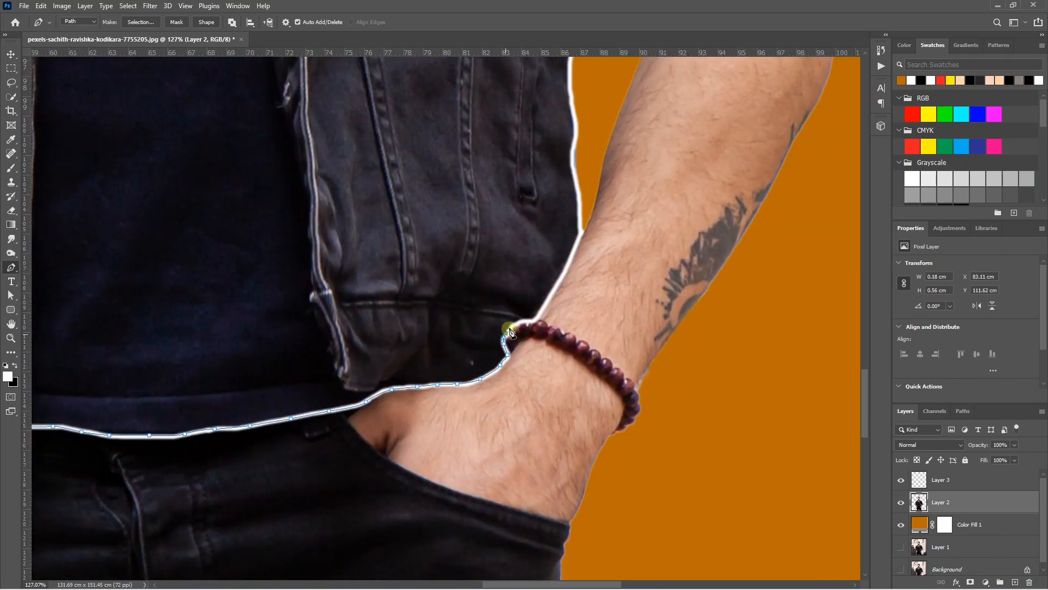
- Run the path up the forearm and along the image-right cuff, then close it in a wide loop around the arms and legs
{"action": "left_click_drag", "start_coordinate": [586, 223], "coordinate": [590, 204]}
{"action": "scroll", "coordinate": [573, 248], "scroll_direction": "down", "scroll_amount": 5}
{"action": "left_click_drag", "start_coordinate": [604, 119], "coordinate": [523, 326]}
{"action": "scroll", "coordinate": [524, 326], "scroll_direction": "up", "scroll_amount": 7}
{"action": "left_click", "coordinate": [511, 323]}
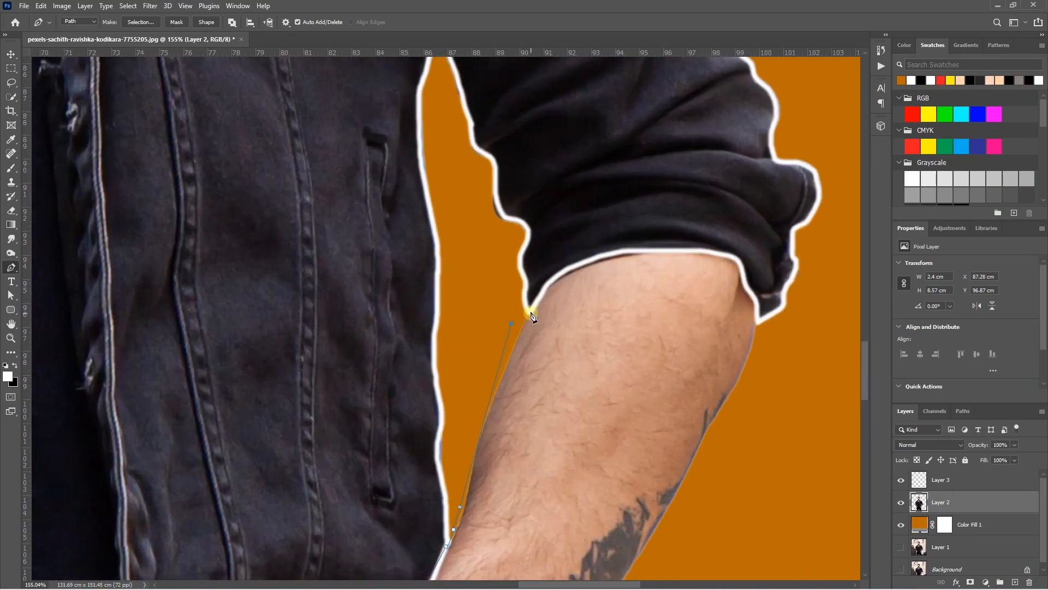
{"action": "left_click", "coordinate": [758, 324]}
{"action": "scroll", "coordinate": [756, 328], "scroll_direction": "down", "scroll_amount": 8}
{"action": "left_click", "coordinate": [707, 426]}
{"action": "left_click", "coordinate": [653, 526]}
{"action": "left_click", "coordinate": [508, 540]}
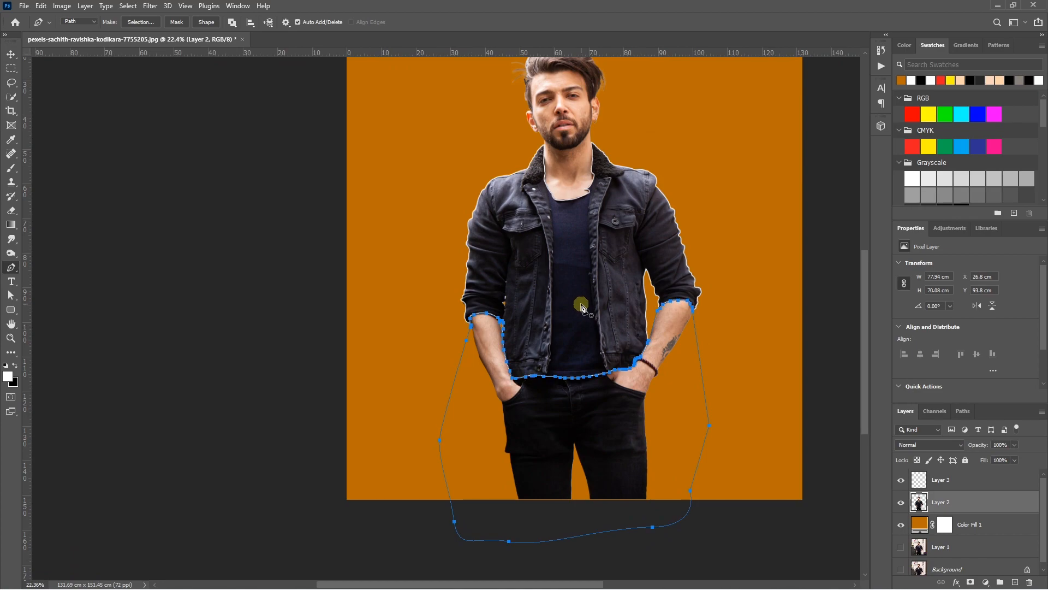
- Start a second Pen path at the image-left collar and follow the neck edge down along the shirt neckline
{"action": "scroll", "coordinate": [580, 306], "scroll_direction": "up", "scroll_amount": 8}
{"action": "left_click", "coordinate": [476, 322]}
{"action": "left_click_drag", "start_coordinate": [482, 350], "coordinate": [482, 366]}
{"action": "left_click", "coordinate": [480, 419]}
{"action": "left_click", "coordinate": [485, 465]}
{"action": "left_click_drag", "start_coordinate": [485, 485], "coordinate": [405, 292]}
{"action": "left_click", "coordinate": [407, 343]}
{"action": "left_click", "coordinate": [425, 383]}
{"action": "scroll", "coordinate": [440, 407], "scroll_direction": "up", "scroll_amount": 5}
{"action": "left_click", "coordinate": [477, 462]}
{"action": "left_click", "coordinate": [539, 467]}
- Continue the neck path up the image-right collar and close it in a loose loop around the head
{"action": "left_click_drag", "start_coordinate": [783, 336], "coordinate": [801, 307]}
{"action": "left_click_drag", "start_coordinate": [812, 238], "coordinate": [803, 221]}
{"action": "left_click", "coordinate": [787, 194]}
{"action": "left_click_drag", "start_coordinate": [795, 134], "coordinate": [691, 392]}
{"action": "left_click", "coordinate": [696, 356]}
{"action": "left_click", "coordinate": [692, 319]}
{"action": "scroll", "coordinate": [687, 207], "scroll_direction": "down", "scroll_amount": 8}
{"action": "left_click", "coordinate": [748, 253]}
{"action": "scroll", "coordinate": [763, 219], "scroll_direction": "down", "scroll_amount": 5}
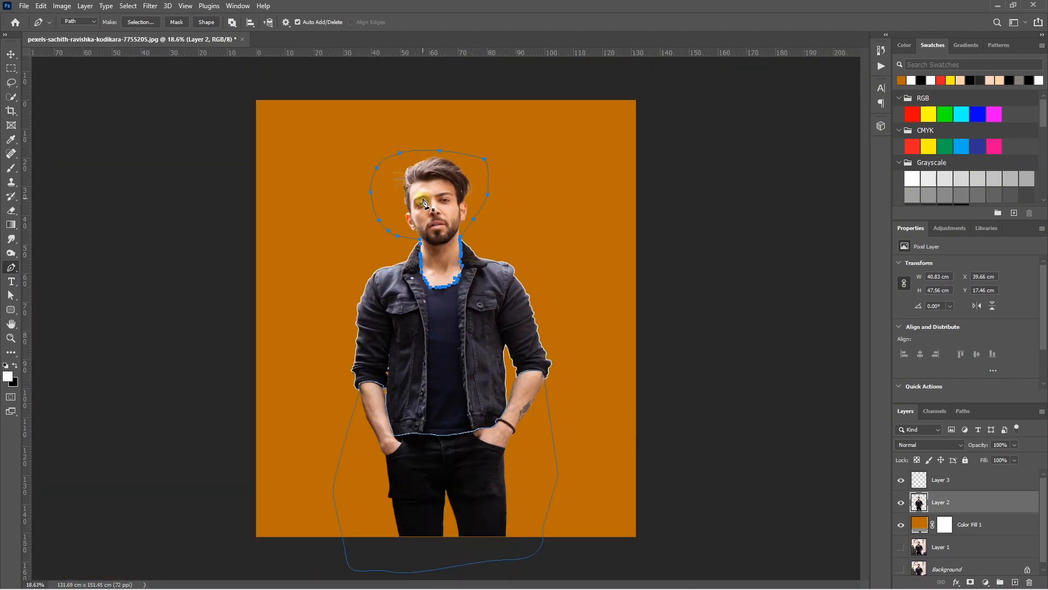
- Convert the paths to a selection and copy the selected head, arms and legs from Layer 2 to a new layer
{"action": "key", "text": "ctrl+Return"}
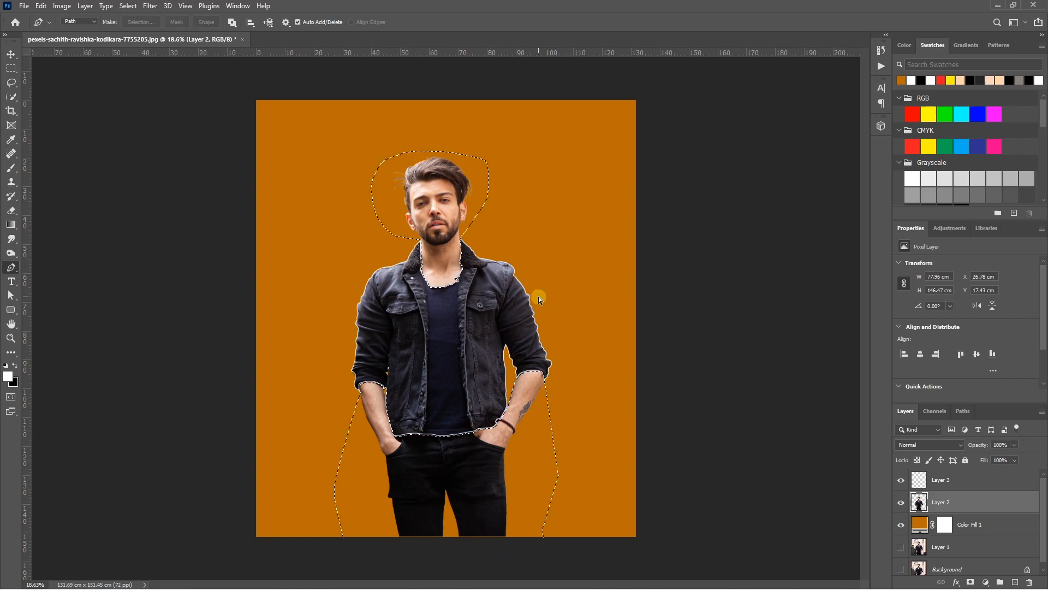
{"action": "key", "text": "ctrl+j"}
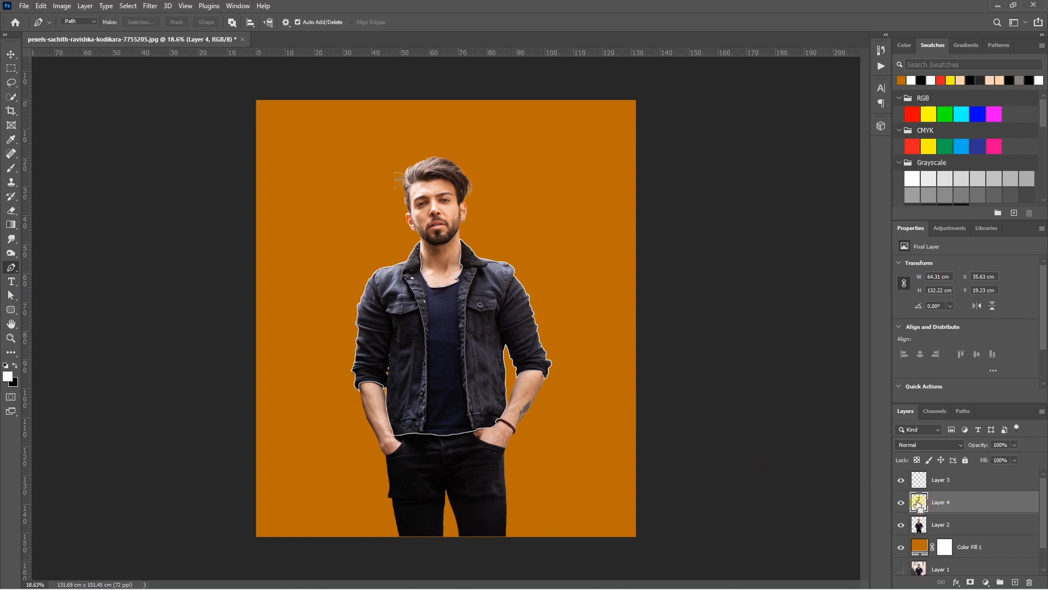
- Load Layer 4's outline as a selection, invert it, and copy the jacket and shirt from Layer 2 to a new layer
{"action": "left_click", "coordinate": [918, 503], "text": "ctrl"}
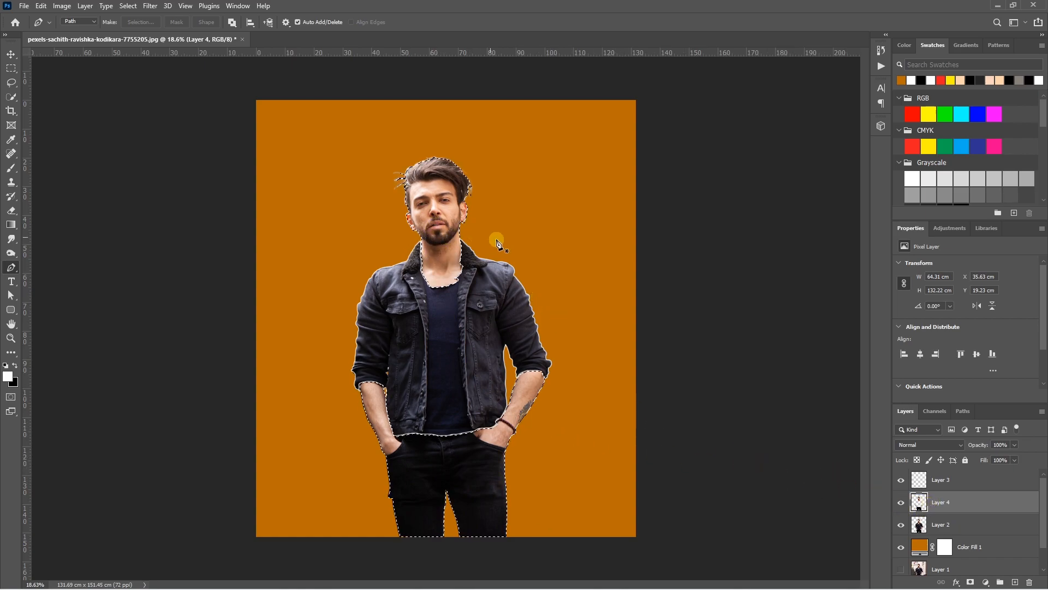
{"action": "scroll", "coordinate": [642, 349], "scroll_direction": "up", "scroll_amount": 1}
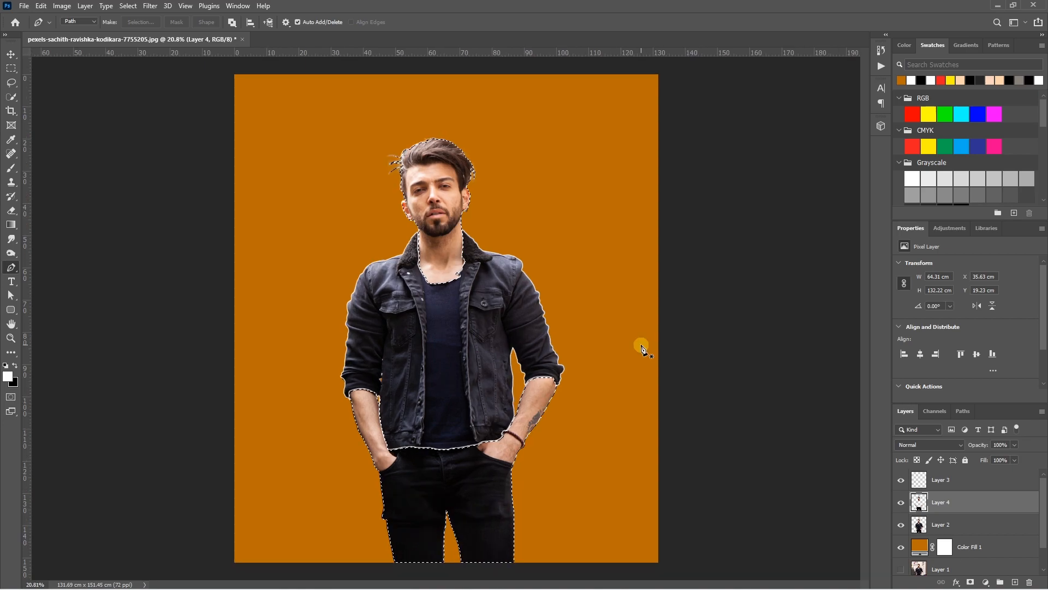
{"action": "left_click", "coordinate": [949, 527]}
{"action": "key", "text": "ctrl+shift+i"}
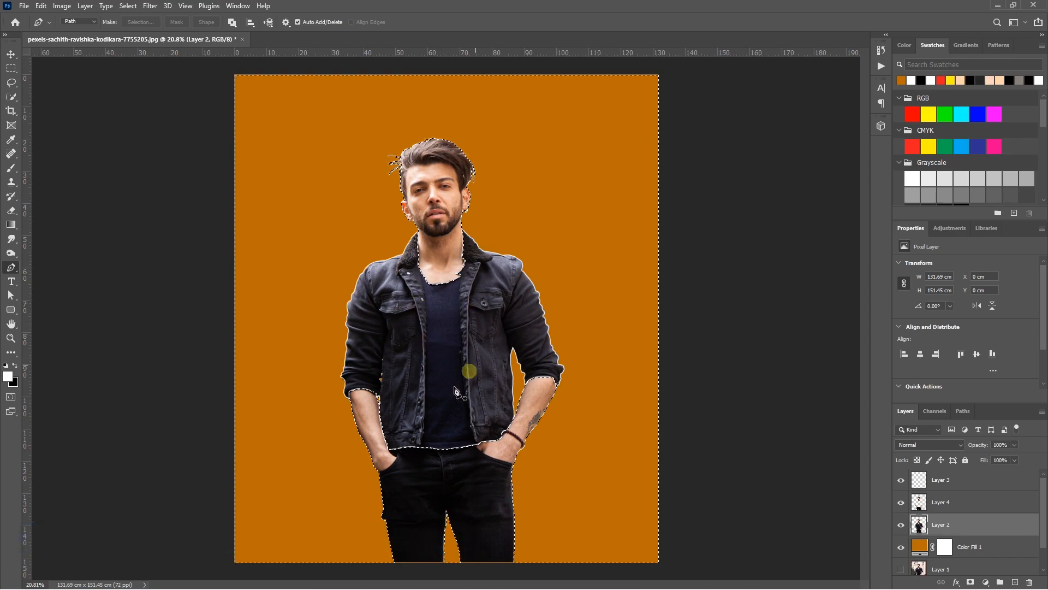
{"action": "key", "text": "ctrl+j"}
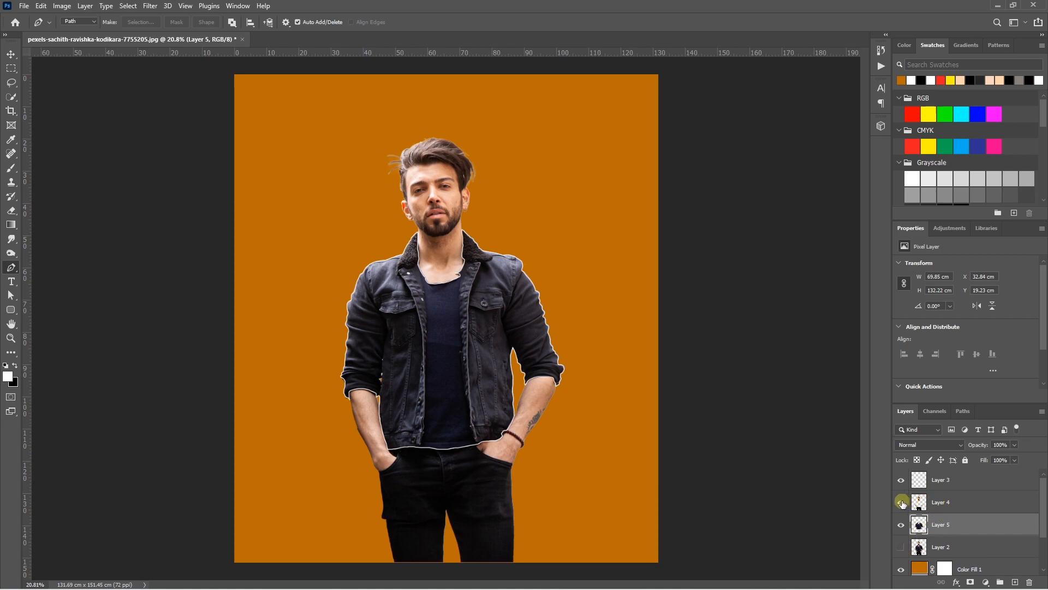
- Hide Layers 3 and 4, and delete Layer 5's leftover fringe around the head, forearms and legs using Pen-path selections
{"action": "left_click", "coordinate": [902, 502]}
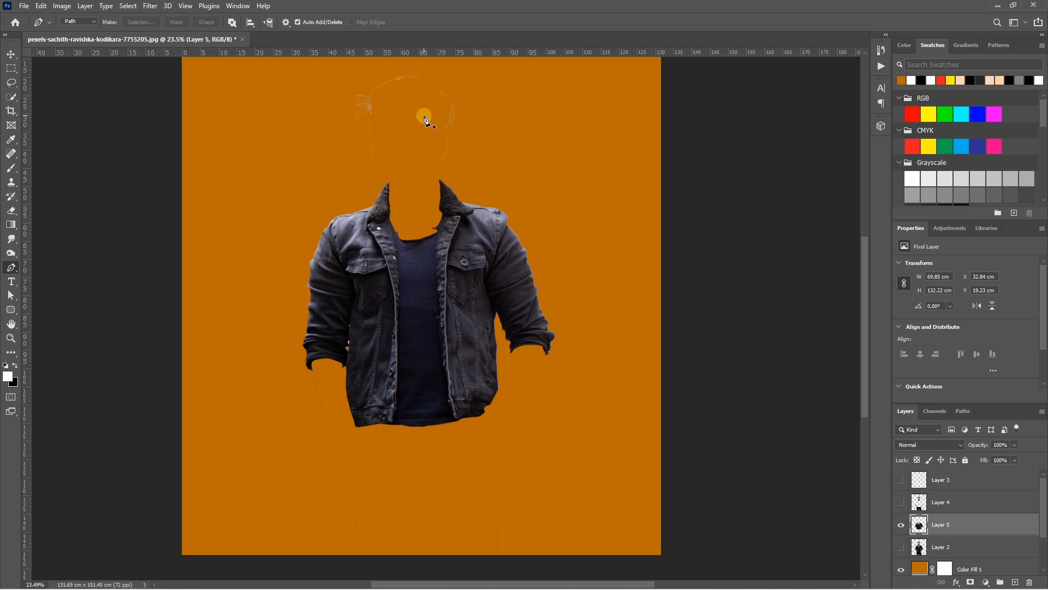
{"action": "scroll", "coordinate": [423, 116], "scroll_direction": "up", "scroll_amount": 5}
{"action": "left_click", "coordinate": [354, 280]}
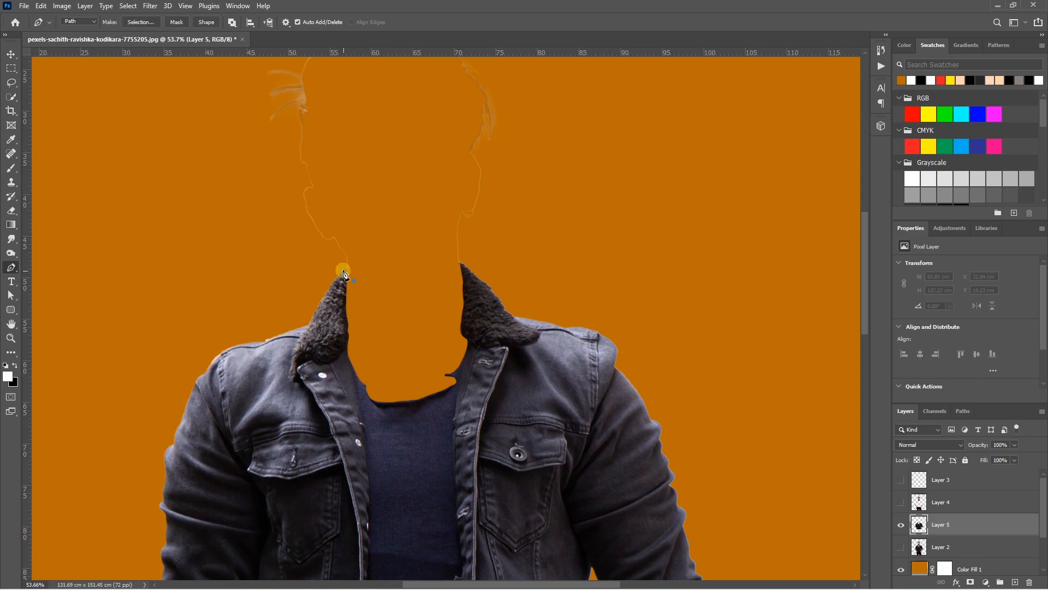
{"action": "scroll", "coordinate": [328, 256], "scroll_direction": "down", "scroll_amount": 3}
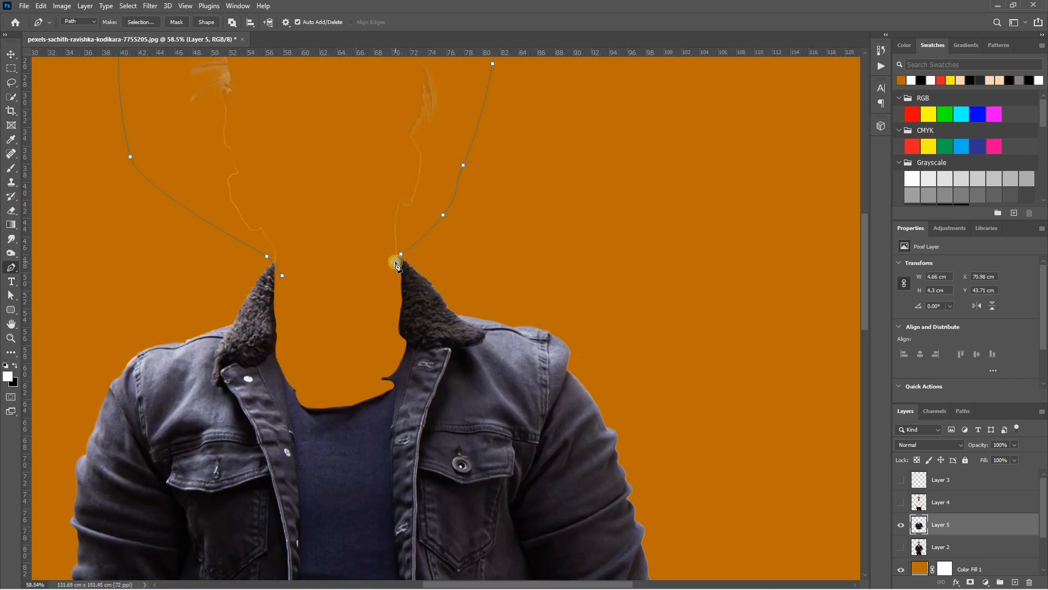
{"action": "scroll", "coordinate": [340, 276], "scroll_direction": "down", "scroll_amount": 3}
{"action": "scroll", "coordinate": [317, 388], "scroll_direction": "down", "scroll_amount": 3}
{"action": "scroll", "coordinate": [187, 328], "scroll_direction": "up", "scroll_amount": 3}
{"action": "left_click", "coordinate": [250, 298]}
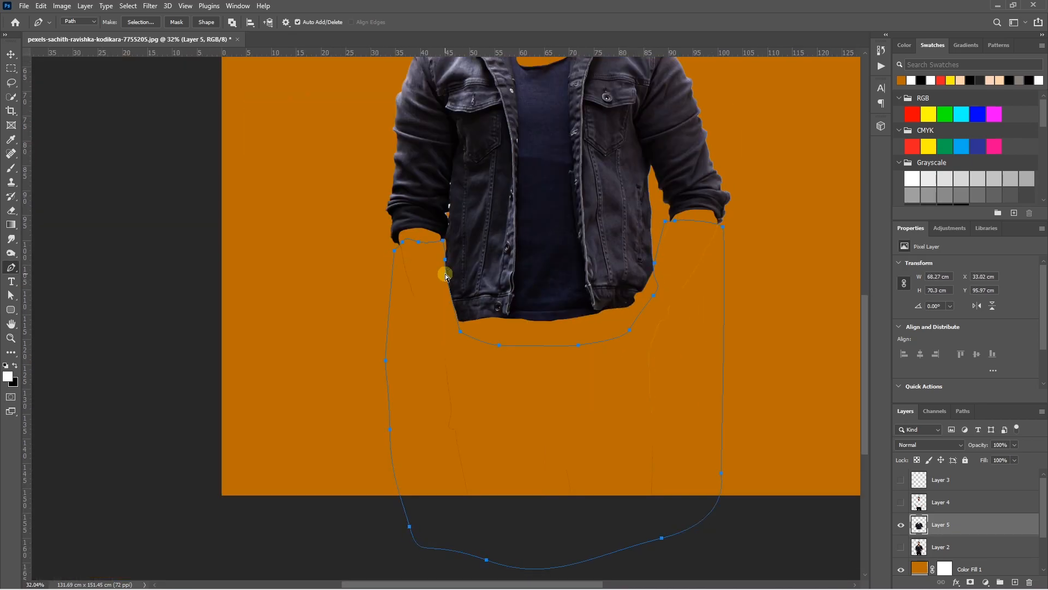
{"action": "key", "text": "ctrl+Return"}
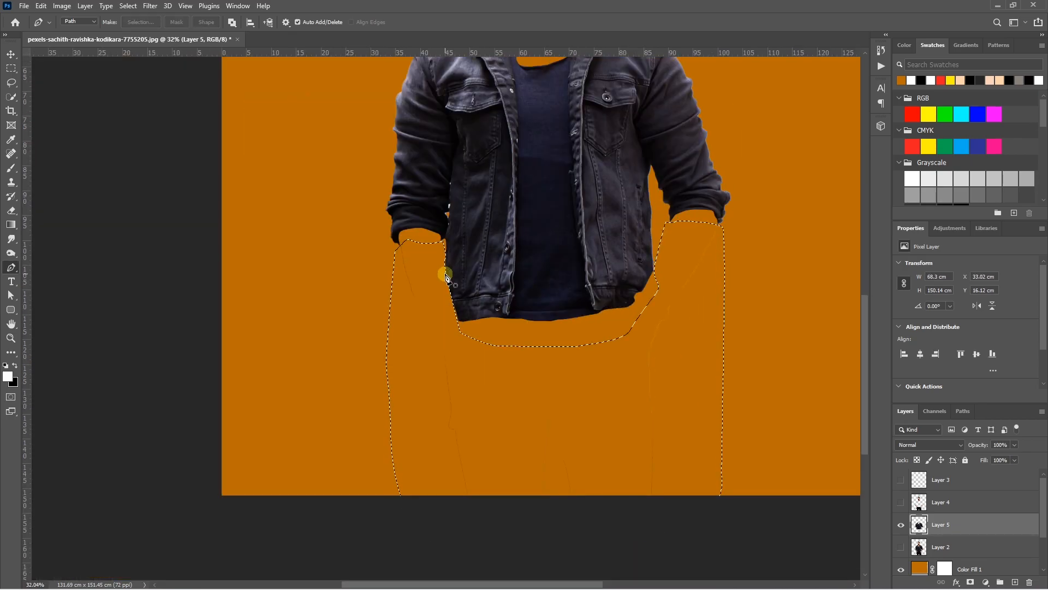
{"action": "key", "text": "ctrl+d"}
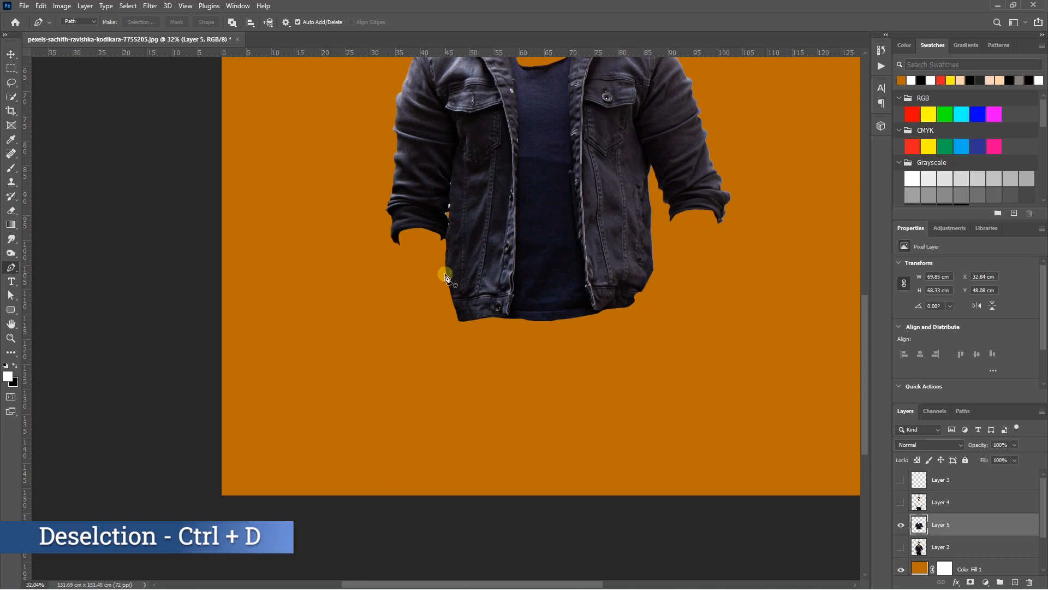
- Show Layer 3 again, add a new empty layer above it, and activate the Brush tool for the detail lines
{"action": "scroll", "coordinate": [420, 295], "scroll_direction": "down", "scroll_amount": 4}
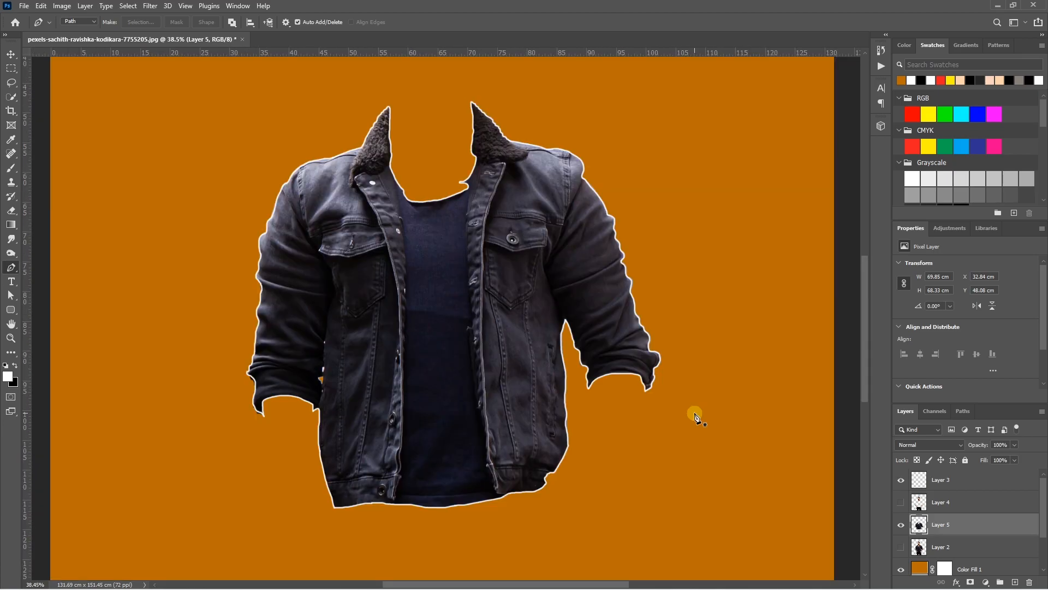
{"action": "key", "text": "b"}
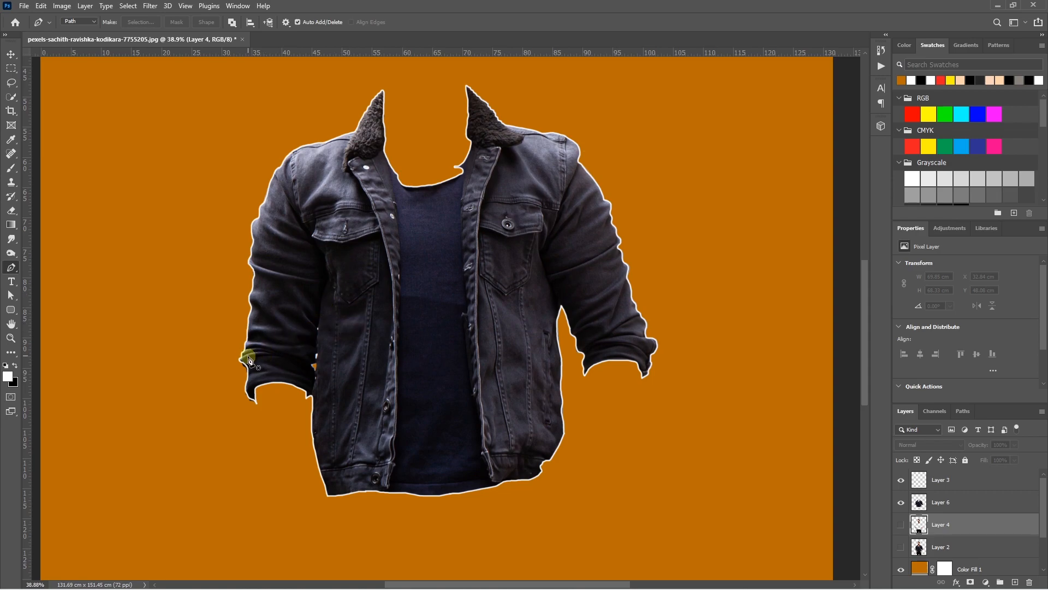
{"action": "scroll", "coordinate": [248, 359], "scroll_direction": "up", "scroll_amount": 2}
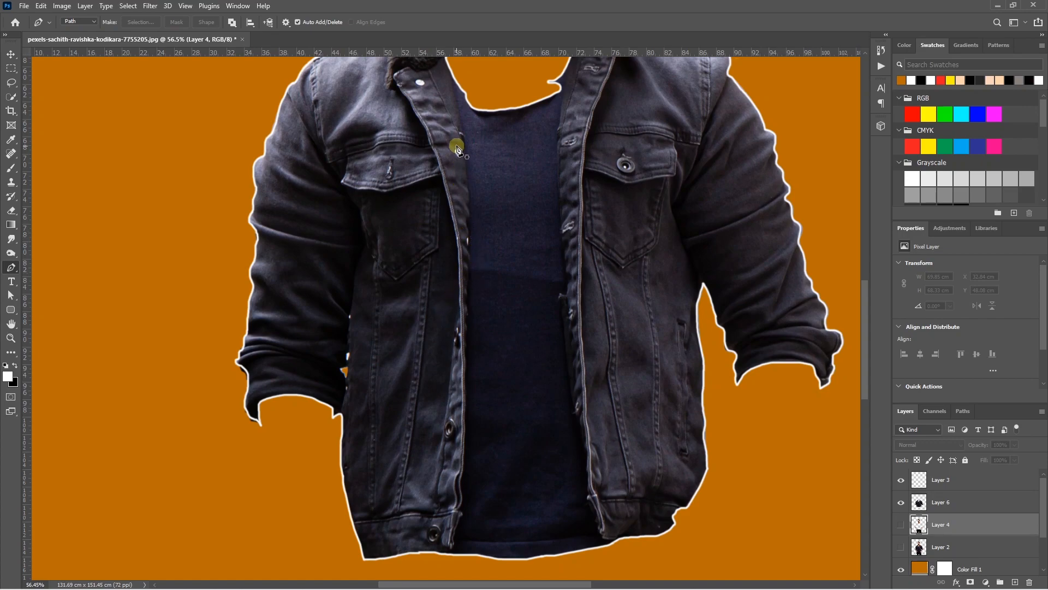
{"action": "scroll", "coordinate": [459, 156], "scroll_direction": "up", "scroll_amount": 3}
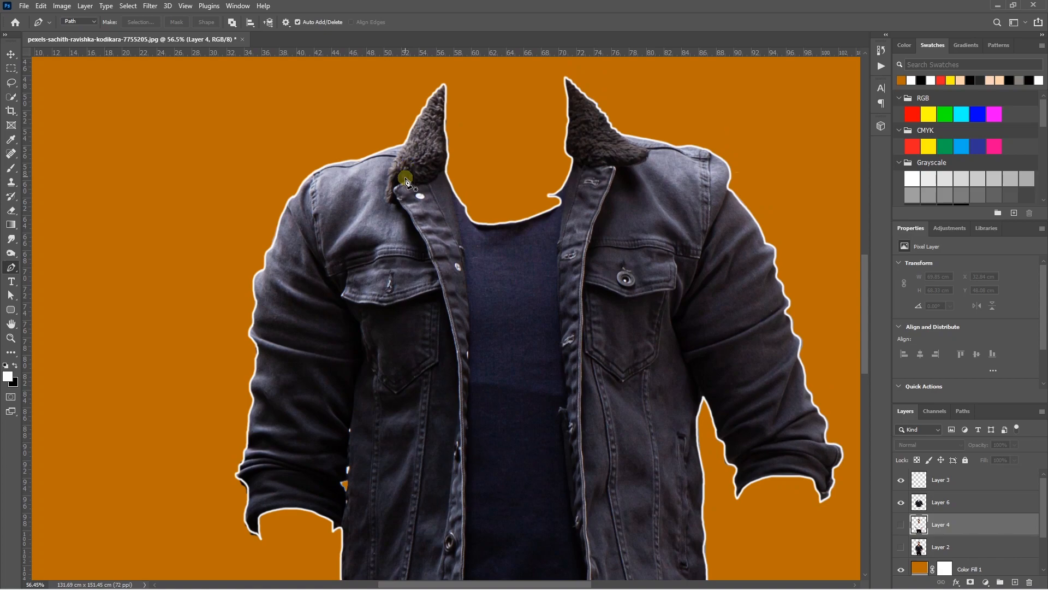
{"action": "left_click", "coordinate": [1014, 582]}
{"action": "left_click_drag", "start_coordinate": [948, 531], "coordinate": [940, 488]}
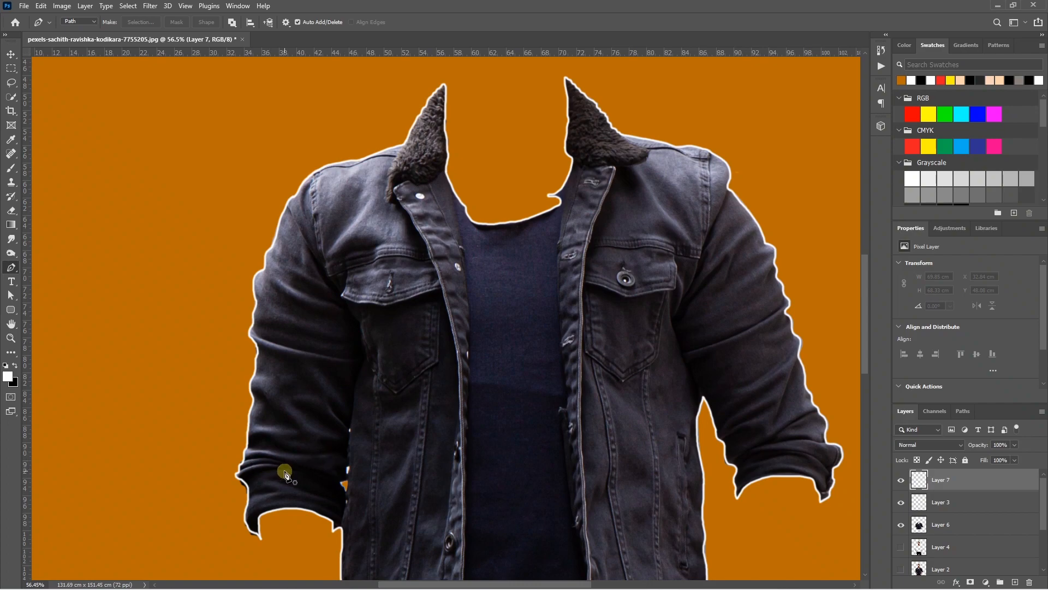
{"action": "key", "text": "b"}
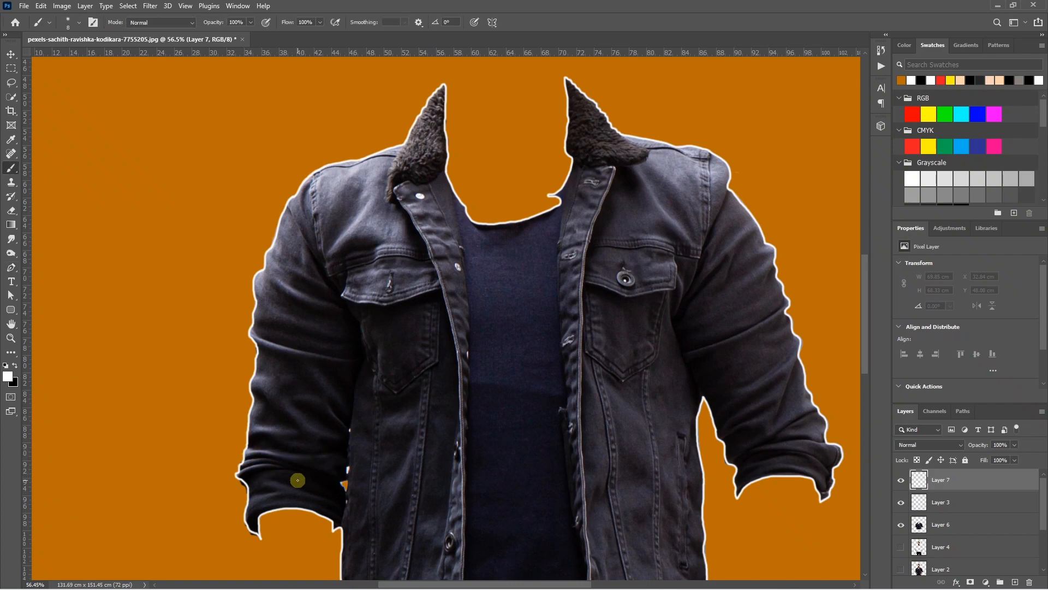
- Draw white fold lines on the image-left cuff and a line up the inner sleeve edge to the chest pocket
{"action": "scroll", "coordinate": [302, 503], "scroll_direction": "up", "scroll_amount": 3}
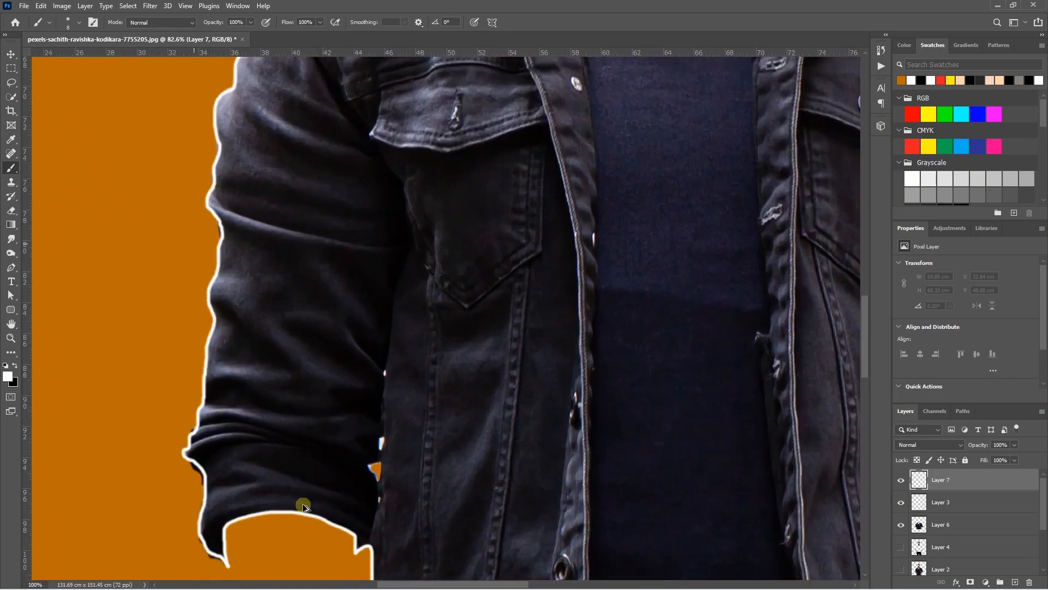
{"action": "scroll", "coordinate": [277, 458], "scroll_direction": "down", "scroll_amount": 1}
{"action": "left_click_drag", "start_coordinate": [198, 465], "coordinate": [237, 449]}
{"action": "mouse_move", "coordinate": [241, 430]}
{"action": "left_mouse_down"}
{"action": "mouse_move", "coordinate": [378, 486]}
{"action": "mouse_move", "coordinate": [379, 502]}
{"action": "left_mouse_up"}
{"action": "left_click_drag", "start_coordinate": [194, 512], "coordinate": [228, 490]}
{"action": "mouse_move", "coordinate": [232, 475]}
{"action": "left_mouse_down"}
{"action": "mouse_move", "coordinate": [380, 506]}
{"action": "mouse_move", "coordinate": [423, 190]}
{"action": "left_mouse_up"}
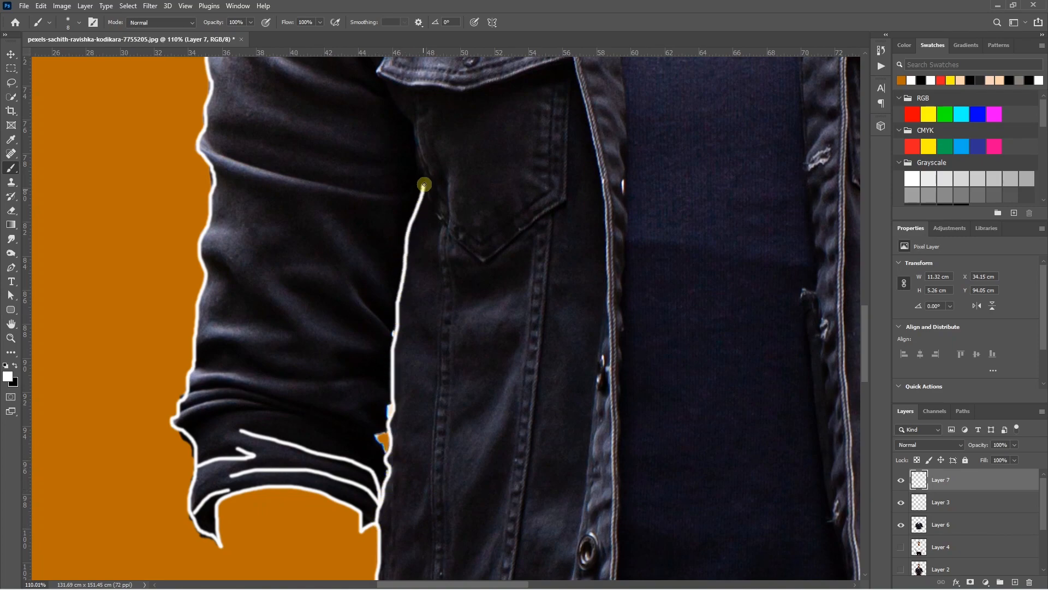
- Draw curved white fold lines across the image-left sleeve just above the rolled cuff
{"action": "scroll", "coordinate": [187, 285], "scroll_direction": "up", "scroll_amount": 3}
{"action": "left_click_drag", "start_coordinate": [185, 479], "coordinate": [331, 451]}
{"action": "left_click_drag", "start_coordinate": [178, 451], "coordinate": [334, 452]}
{"action": "mouse_move", "coordinate": [190, 423]}
{"action": "left_mouse_down"}
{"action": "mouse_move", "coordinate": [304, 432]}
{"action": "mouse_move", "coordinate": [384, 468]}
{"action": "left_mouse_up"}
{"action": "left_click_drag", "start_coordinate": [336, 452], "coordinate": [398, 477]}
{"action": "left_click_drag", "start_coordinate": [188, 402], "coordinate": [425, 406]}
{"action": "left_click_drag", "start_coordinate": [205, 364], "coordinate": [314, 402]}
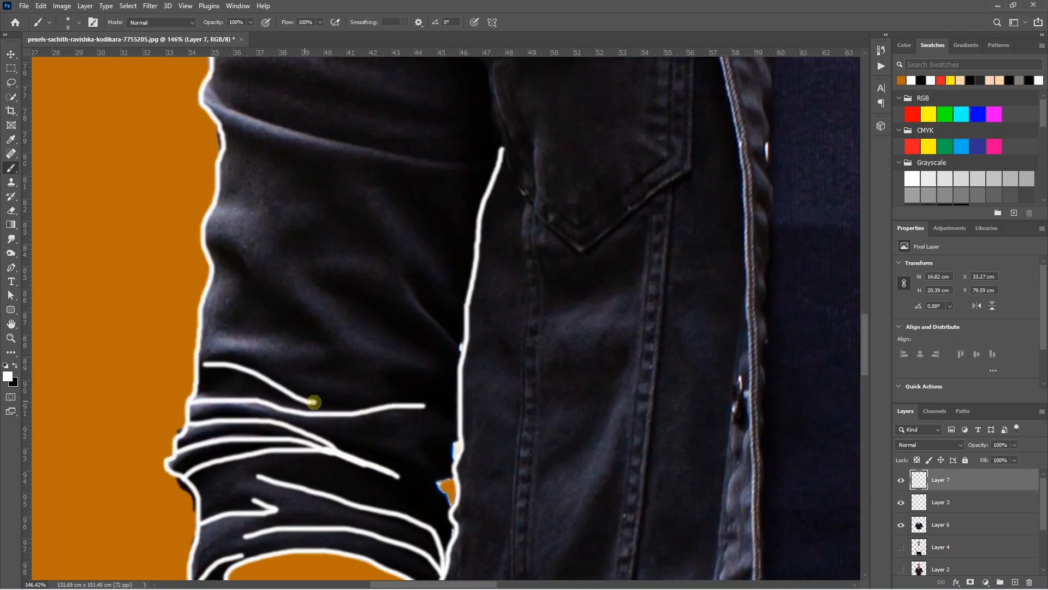
- Draw short and diagonal white fold lines on the image-left forearm, reaching toward the inner sleeve edge
{"action": "left_click_drag", "start_coordinate": [213, 342], "coordinate": [342, 344]}
{"action": "left_click_drag", "start_coordinate": [295, 372], "coordinate": [385, 386]}
{"action": "left_click_drag", "start_coordinate": [303, 274], "coordinate": [443, 375]}
{"action": "left_click_drag", "start_coordinate": [412, 280], "coordinate": [462, 342]}
{"action": "mouse_move", "coordinate": [308, 250]}
{"action": "left_mouse_down"}
{"action": "mouse_move", "coordinate": [376, 252]}
{"action": "mouse_move", "coordinate": [469, 329]}
{"action": "left_mouse_up"}
- Draw white fold lines across the middle of the image-left sleeve around the elbow
{"action": "scroll", "coordinate": [375, 224], "scroll_direction": "up", "scroll_amount": 1}
{"action": "left_click_drag", "start_coordinate": [211, 293], "coordinate": [290, 339]}
{"action": "left_click_drag", "start_coordinate": [216, 242], "coordinate": [284, 262]}
{"action": "scroll", "coordinate": [290, 236], "scroll_direction": "up", "scroll_amount": 2}
{"action": "mouse_move", "coordinate": [205, 206]}
{"action": "left_mouse_down"}
{"action": "mouse_move", "coordinate": [447, 267]}
{"action": "mouse_move", "coordinate": [486, 265]}
{"action": "left_mouse_up"}
{"action": "left_click_drag", "start_coordinate": [224, 245], "coordinate": [367, 266]}
{"action": "scroll", "coordinate": [349, 267], "scroll_direction": "up", "scroll_amount": 4}
{"action": "left_click_drag", "start_coordinate": [211, 313], "coordinate": [445, 359]}
- Draw long white folds across the image-left upper sleeve and a line up the armhole seam
{"action": "left_click_drag", "start_coordinate": [275, 274], "coordinate": [422, 327]}
{"action": "left_click_drag", "start_coordinate": [216, 186], "coordinate": [249, 224]}
{"action": "left_click_drag", "start_coordinate": [275, 188], "coordinate": [452, 265]}
{"action": "left_click_drag", "start_coordinate": [282, 225], "coordinate": [469, 287]}
{"action": "scroll", "coordinate": [467, 288], "scroll_direction": "down", "scroll_amount": 3}
{"action": "left_click_drag", "start_coordinate": [424, 371], "coordinate": [350, 210]}
- Outline the image-left chest pocket's flap and the yoke seam above it in white, including the flap's buttonhole
{"action": "scroll", "coordinate": [419, 291], "scroll_direction": "up", "scroll_amount": 3}
{"action": "mouse_move", "coordinate": [349, 283]}
{"action": "left_mouse_down"}
{"action": "mouse_move", "coordinate": [545, 251]}
{"action": "mouse_move", "coordinate": [548, 269]}
{"action": "left_mouse_up"}
{"action": "mouse_move", "coordinate": [389, 293]}
{"action": "left_mouse_down"}
{"action": "mouse_move", "coordinate": [510, 346]}
{"action": "mouse_move", "coordinate": [573, 328]}
{"action": "left_mouse_up"}
{"action": "left_click_drag", "start_coordinate": [474, 292], "coordinate": [476, 315]}
{"action": "mouse_move", "coordinate": [401, 290]}
{"action": "left_mouse_down"}
{"action": "mouse_move", "coordinate": [529, 322]}
{"action": "mouse_move", "coordinate": [571, 309]}
{"action": "left_mouse_up"}
{"action": "scroll", "coordinate": [415, 327], "scroll_direction": "down", "scroll_amount": 1}
{"action": "mouse_move", "coordinate": [411, 346]}
{"action": "left_mouse_down"}
{"action": "mouse_move", "coordinate": [482, 486]}
{"action": "mouse_move", "coordinate": [575, 284]}
{"action": "left_mouse_up"}
{"action": "left_click_drag", "start_coordinate": [448, 401], "coordinate": [454, 449]}
{"action": "mouse_move", "coordinate": [421, 368]}
{"action": "left_mouse_down"}
{"action": "mouse_move", "coordinate": [431, 402]}
{"action": "mouse_move", "coordinate": [557, 323]}
{"action": "mouse_move", "coordinate": [548, 293]}
{"action": "left_mouse_up"}
- Draw the double outline of the image-left chest pocket down to its pointed lower end
{"action": "scroll", "coordinate": [440, 382], "scroll_direction": "down", "scroll_amount": 3}
{"action": "scroll", "coordinate": [508, 159], "scroll_direction": "up", "scroll_amount": 3}
{"action": "mouse_move", "coordinate": [279, 143]}
{"action": "left_mouse_down"}
{"action": "mouse_move", "coordinate": [279, 232]}
{"action": "mouse_move", "coordinate": [298, 324]}
{"action": "left_mouse_up"}
{"action": "mouse_move", "coordinate": [303, 313]}
{"action": "left_mouse_down"}
{"action": "mouse_move", "coordinate": [292, 140]}
{"action": "mouse_move", "coordinate": [443, 109]}
{"action": "left_mouse_up"}
{"action": "left_click_drag", "start_coordinate": [227, 207], "coordinate": [300, 325]}
{"action": "left_click_drag", "start_coordinate": [220, 319], "coordinate": [298, 357]}
{"action": "left_click_drag", "start_coordinate": [299, 357], "coordinate": [276, 317]}
{"action": "left_click_drag", "start_coordinate": [255, 317], "coordinate": [253, 285]}
{"action": "left_click_drag", "start_coordinate": [299, 357], "coordinate": [354, 384]}
- Draw curved white fold lines on the image-left shoulder and chest above the yoke seam
{"action": "scroll", "coordinate": [339, 415], "scroll_direction": "up", "scroll_amount": 8}
{"action": "key", "text": "e"}
{"action": "key", "text": "b"}
{"action": "scroll", "coordinate": [219, 364], "scroll_direction": "down", "scroll_amount": 11}
{"action": "scroll", "coordinate": [308, 249], "scroll_direction": "up", "scroll_amount": 4}
{"action": "left_click_drag", "start_coordinate": [205, 309], "coordinate": [295, 184]}
{"action": "left_click_drag", "start_coordinate": [239, 330], "coordinate": [326, 287]}
{"action": "left_click_drag", "start_coordinate": [350, 292], "coordinate": [411, 301]}
{"action": "left_click_drag", "start_coordinate": [212, 317], "coordinate": [305, 276]}
{"action": "scroll", "coordinate": [295, 263], "scroll_direction": "down", "scroll_amount": 3}
{"action": "left_click_drag", "start_coordinate": [258, 186], "coordinate": [239, 221]}
- Outline the image-left collar and fill it with dense white hatching strokes
{"action": "scroll", "coordinate": [240, 220], "scroll_direction": "down", "scroll_amount": 2}
{"action": "scroll", "coordinate": [382, 170], "scroll_direction": "up", "scroll_amount": 4}
{"action": "mouse_move", "coordinate": [304, 185]}
{"action": "left_mouse_down"}
{"action": "mouse_move", "coordinate": [318, 186]}
{"action": "mouse_move", "coordinate": [306, 184]}
{"action": "left_mouse_up"}
{"action": "scroll", "coordinate": [306, 188], "scroll_direction": "up", "scroll_amount": 3}
{"action": "mouse_move", "coordinate": [243, 298]}
{"action": "left_mouse_down"}
{"action": "mouse_move", "coordinate": [250, 234]}
{"action": "mouse_move", "coordinate": [283, 180]}
{"action": "left_mouse_up"}
{"action": "mouse_move", "coordinate": [243, 299]}
{"action": "left_mouse_down"}
{"action": "mouse_move", "coordinate": [273, 301]}
{"action": "mouse_move", "coordinate": [354, 234]}
{"action": "left_mouse_up"}
{"action": "scroll", "coordinate": [360, 230], "scroll_direction": "up", "scroll_amount": 1}
{"action": "mouse_move", "coordinate": [358, 106]}
{"action": "left_mouse_down"}
{"action": "mouse_move", "coordinate": [306, 216]}
{"action": "mouse_move", "coordinate": [258, 267]}
{"action": "mouse_move", "coordinate": [311, 235]}
{"action": "mouse_move", "coordinate": [355, 230]}
{"action": "mouse_move", "coordinate": [289, 291]}
{"action": "mouse_move", "coordinate": [332, 283]}
{"action": "left_mouse_up"}
{"action": "scroll", "coordinate": [280, 263], "scroll_direction": "down", "scroll_amount": 6}
{"action": "scroll", "coordinate": [523, 216], "scroll_direction": "up", "scroll_amount": 8}
{"action": "mouse_move", "coordinate": [409, 303]}
{"action": "left_mouse_down"}
{"action": "mouse_move", "coordinate": [583, 269]}
{"action": "mouse_move", "coordinate": [526, 239]}
{"action": "left_mouse_up"}
{"action": "mouse_move", "coordinate": [392, 108]}
{"action": "left_mouse_down"}
{"action": "mouse_move", "coordinate": [431, 241]}
{"action": "mouse_move", "coordinate": [401, 273]}
{"action": "mouse_move", "coordinate": [446, 271]}
{"action": "mouse_move", "coordinate": [503, 234]}
{"action": "mouse_move", "coordinate": [468, 276]}
{"action": "mouse_move", "coordinate": [536, 276]}
{"action": "mouse_move", "coordinate": [540, 296]}
{"action": "mouse_move", "coordinate": [520, 304]}
{"action": "mouse_move", "coordinate": [568, 274]}
{"action": "mouse_move", "coordinate": [487, 234]}
{"action": "left_mouse_up"}
- Draw the image-left placket's edges below the collar and mark its upper buttons in white
{"action": "scroll", "coordinate": [399, 156], "scroll_direction": "down", "scroll_amount": 7}
{"action": "scroll", "coordinate": [245, 349], "scroll_direction": "up", "scroll_amount": 6}
{"action": "left_click_drag", "start_coordinate": [279, 361], "coordinate": [281, 358]}
{"action": "left_click_drag", "start_coordinate": [223, 188], "coordinate": [299, 393]}
{"action": "left_click_drag", "start_coordinate": [273, 202], "coordinate": [300, 397]}
{"action": "scroll", "coordinate": [302, 440], "scroll_direction": "down", "scroll_amount": 5}
{"action": "scroll", "coordinate": [303, 477], "scroll_direction": "up", "scroll_amount": 3}
{"action": "mouse_move", "coordinate": [431, 126]}
{"action": "left_mouse_down"}
{"action": "mouse_move", "coordinate": [440, 247]}
{"action": "mouse_move", "coordinate": [431, 465]}
{"action": "mouse_move", "coordinate": [314, 137]}
{"action": "left_mouse_up"}
{"action": "mouse_move", "coordinate": [304, 131]}
{"action": "left_mouse_down"}
{"action": "mouse_move", "coordinate": [301, 334]}
{"action": "mouse_move", "coordinate": [287, 393]}
{"action": "mouse_move", "coordinate": [301, 260]}
{"action": "left_mouse_up"}
{"action": "scroll", "coordinate": [301, 219], "scroll_direction": "up", "scroll_amount": 1}
{"action": "left_click_drag", "start_coordinate": [301, 217], "coordinate": [300, 134]}
{"action": "scroll", "coordinate": [314, 241], "scroll_direction": "up", "scroll_amount": 3}
{"action": "left_click_drag", "start_coordinate": [300, 289], "coordinate": [299, 132]}
{"action": "scroll", "coordinate": [322, 273], "scroll_direction": "up", "scroll_amount": 4}
{"action": "scroll", "coordinate": [339, 327], "scroll_direction": "down", "scroll_amount": 3}
{"action": "scroll", "coordinate": [232, 149], "scroll_direction": "up", "scroll_amount": 3}
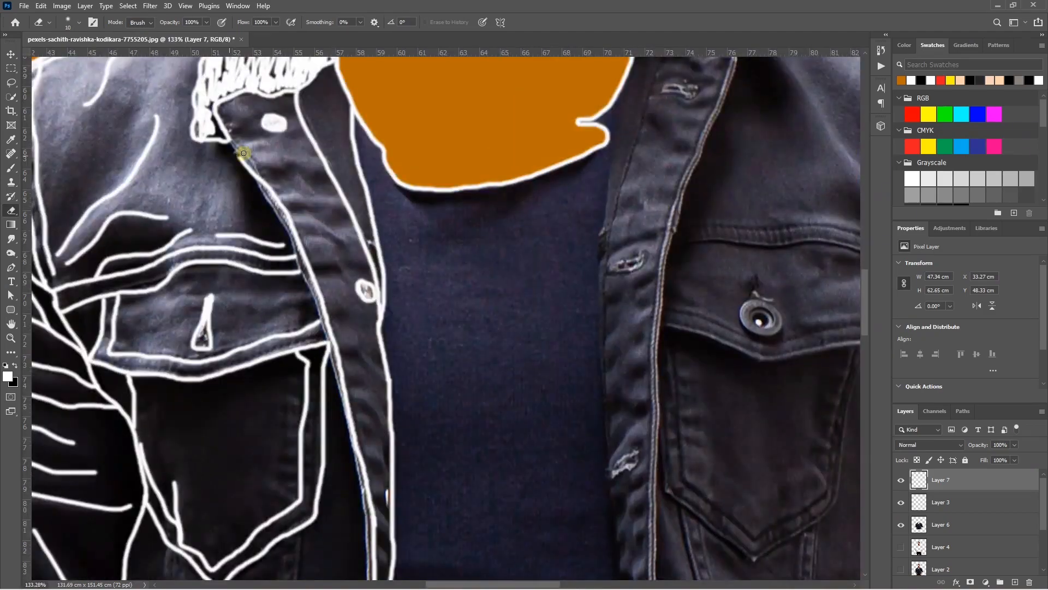
- Trace the image-left placket's seam in white from below the collar toward the hem and outline its lower button
{"action": "left_click_drag", "start_coordinate": [260, 181], "coordinate": [355, 453]}
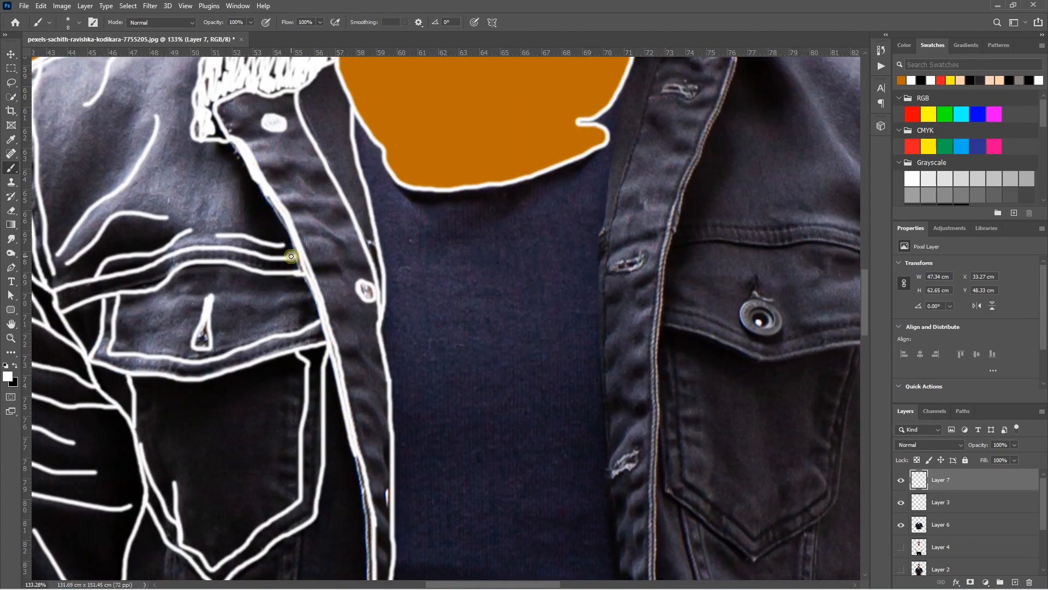
{"action": "scroll", "coordinate": [332, 384], "scroll_direction": "down", "scroll_amount": 4}
{"action": "left_click_drag", "start_coordinate": [337, 187], "coordinate": [355, 435]}
{"action": "scroll", "coordinate": [358, 464], "scroll_direction": "up", "scroll_amount": 4}
{"action": "mouse_move", "coordinate": [339, 309]}
{"action": "left_mouse_down"}
{"action": "mouse_move", "coordinate": [332, 344]}
{"action": "mouse_move", "coordinate": [339, 310]}
{"action": "left_mouse_up"}
{"action": "left_click_drag", "start_coordinate": [345, 271], "coordinate": [334, 311]}
{"action": "scroll", "coordinate": [359, 381], "scroll_direction": "down", "scroll_amount": 4}
{"action": "mouse_move", "coordinate": [344, 198]}
{"action": "left_mouse_down"}
{"action": "mouse_move", "coordinate": [319, 388]}
{"action": "mouse_move", "coordinate": [342, 504]}
{"action": "left_mouse_up"}
{"action": "left_click_drag", "start_coordinate": [325, 344], "coordinate": [327, 339]}
- Draw the image-left waistband's upper seam, its button and end stitching, and short creases along the band
{"action": "scroll", "coordinate": [331, 355], "scroll_direction": "down", "scroll_amount": 3}
{"action": "left_click_drag", "start_coordinate": [224, 430], "coordinate": [365, 418]}
{"action": "mouse_move", "coordinate": [356, 436]}
{"action": "left_mouse_down"}
{"action": "mouse_move", "coordinate": [356, 463]}
{"action": "mouse_move", "coordinate": [358, 435]}
{"action": "left_mouse_up"}
{"action": "left_click_drag", "start_coordinate": [375, 439], "coordinate": [380, 470]}
{"action": "mouse_move", "coordinate": [385, 468]}
{"action": "left_mouse_down"}
{"action": "mouse_move", "coordinate": [405, 414]}
{"action": "mouse_move", "coordinate": [387, 472]}
{"action": "left_mouse_up"}
{"action": "left_click_drag", "start_coordinate": [300, 468], "coordinate": [298, 481]}
{"action": "left_click_drag", "start_coordinate": [320, 476], "coordinate": [348, 479]}
{"action": "left_click_drag", "start_coordinate": [283, 443], "coordinate": [342, 439]}
{"action": "left_click_drag", "start_coordinate": [266, 453], "coordinate": [232, 455]}
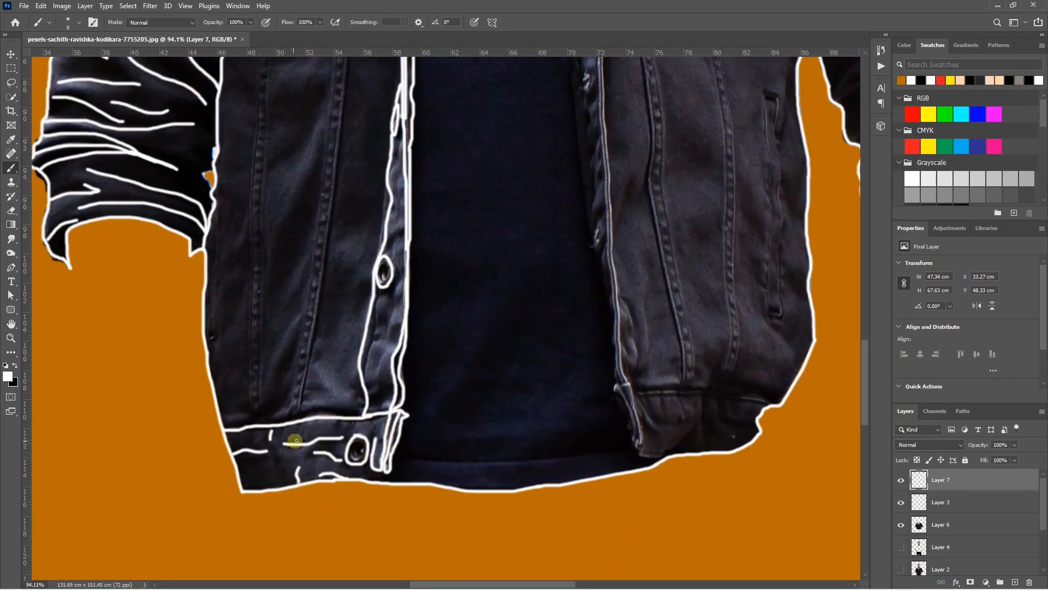
{"action": "left_click_drag", "start_coordinate": [331, 426], "coordinate": [340, 422]}
- Try drawing the vertical seam lines on the image-left front panel and undo the strokes
{"action": "scroll", "coordinate": [280, 524], "scroll_direction": "down", "scroll_amount": 4}
{"action": "mouse_move", "coordinate": [267, 166]}
{"action": "left_mouse_down"}
{"action": "mouse_move", "coordinate": [262, 457]}
{"action": "mouse_move", "coordinate": [331, 164]}
{"action": "left_mouse_up"}
{"action": "key", "text": "ctrl+z"}
{"action": "mouse_move", "coordinate": [291, 454]}
{"action": "left_mouse_down"}
{"action": "mouse_move", "coordinate": [325, 211]}
{"action": "mouse_move", "coordinate": [321, 165]}
{"action": "mouse_move", "coordinate": [304, 360]}
{"action": "left_mouse_up"}
{"action": "key", "text": "ctrl+z"}
{"action": "scroll", "coordinate": [296, 299], "scroll_direction": "up", "scroll_amount": 1}
{"action": "scroll", "coordinate": [296, 299], "scroll_direction": "down", "scroll_amount": 2}
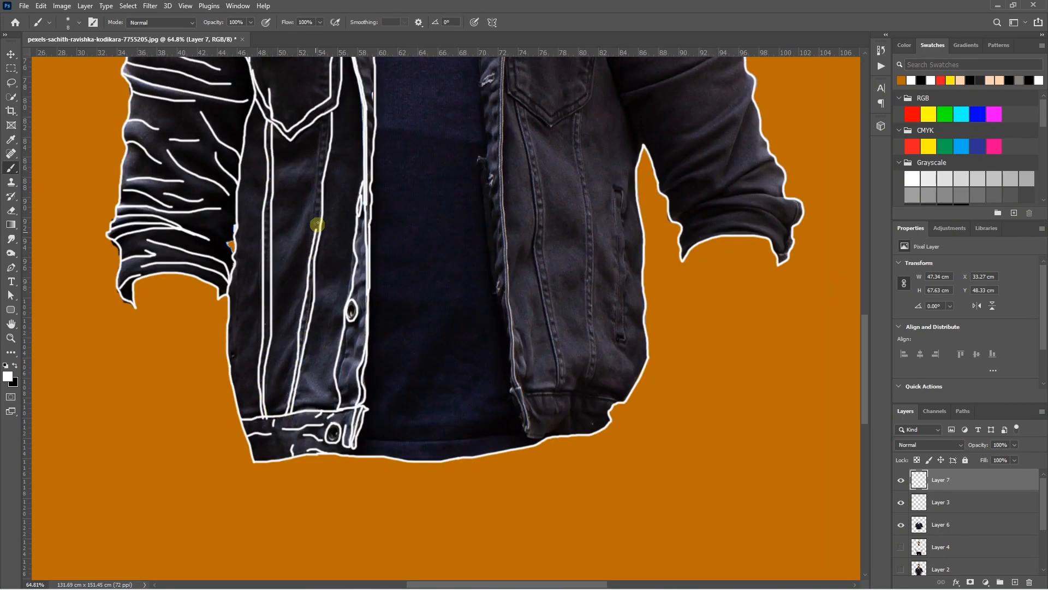
{"action": "scroll", "coordinate": [393, 353], "scroll_direction": "down", "scroll_amount": 6}
{"action": "scroll", "coordinate": [424, 349], "scroll_direction": "up", "scroll_amount": 9}
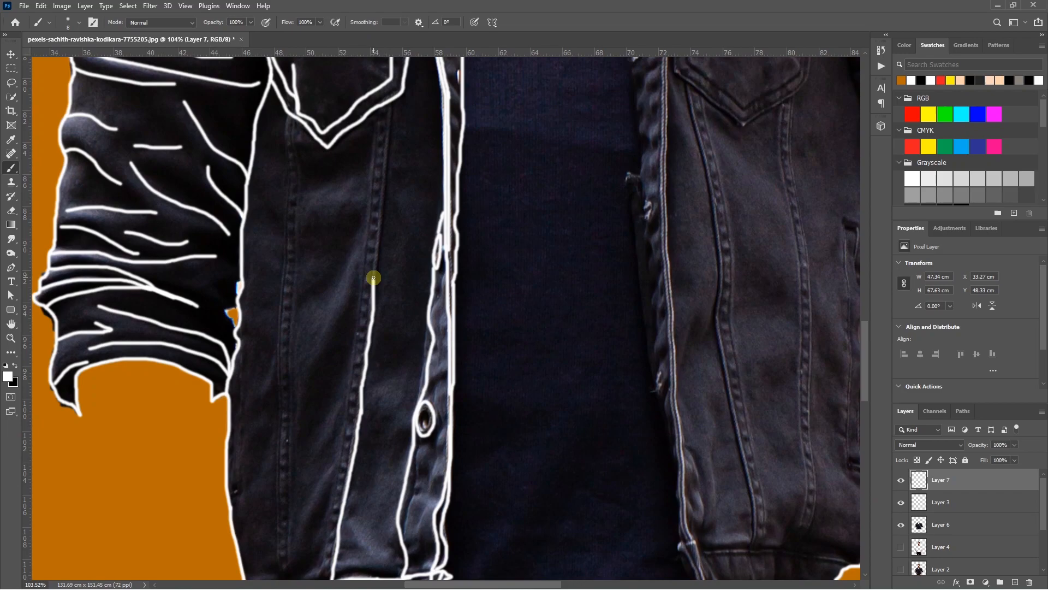
- Draw the two double vertical seams on the image-left front panel, from below the chest pocket to the waistband
{"action": "mouse_move", "coordinate": [373, 279]}
{"action": "left_mouse_down"}
{"action": "mouse_move", "coordinate": [378, 110]}
{"action": "mouse_move", "coordinate": [339, 468]}
{"action": "left_mouse_up"}
{"action": "scroll", "coordinate": [339, 468], "scroll_direction": "down", "scroll_amount": 2}
{"action": "left_click_drag", "start_coordinate": [288, 535], "coordinate": [295, 69]}
{"action": "left_click_drag", "start_coordinate": [288, 67], "coordinate": [279, 393]}
{"action": "scroll", "coordinate": [276, 350], "scroll_direction": "down", "scroll_amount": 2}
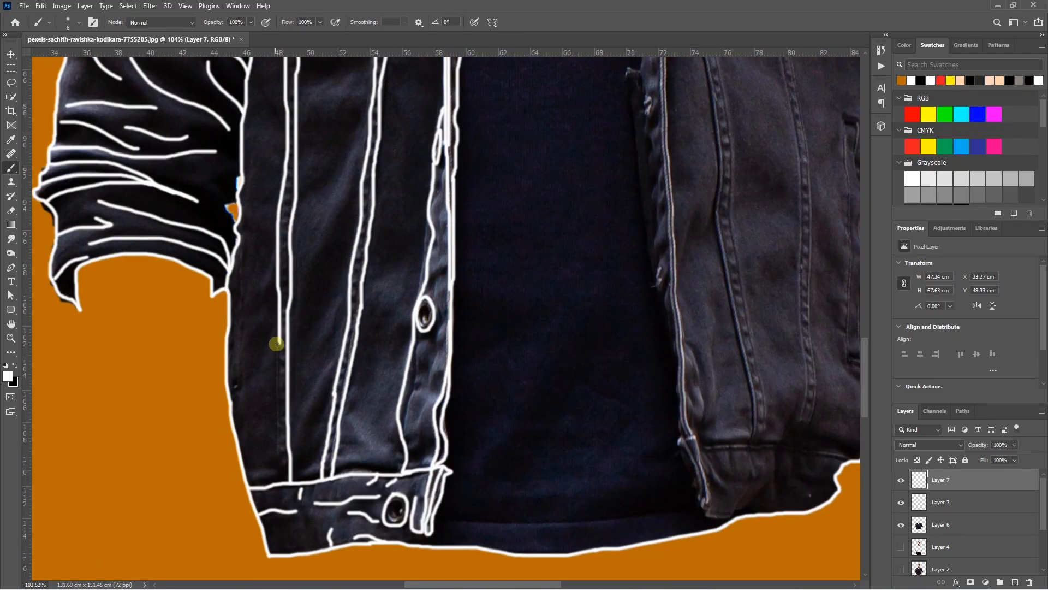
{"action": "left_click_drag", "start_coordinate": [274, 343], "coordinate": [278, 479]}
- Add short white crease strokes between and beside the vertical seams of the image-left front panel
{"action": "scroll", "coordinate": [316, 382], "scroll_direction": "down", "scroll_amount": 6}
{"action": "scroll", "coordinate": [350, 202], "scroll_direction": "up", "scroll_amount": 6}
{"action": "scroll", "coordinate": [366, 210], "scroll_direction": "down", "scroll_amount": 3}
{"action": "left_click_drag", "start_coordinate": [314, 280], "coordinate": [336, 267]}
{"action": "left_click_drag", "start_coordinate": [311, 445], "coordinate": [333, 404]}
{"action": "left_click_drag", "start_coordinate": [322, 388], "coordinate": [337, 353]}
{"action": "mouse_move", "coordinate": [319, 460]}
{"action": "left_mouse_down"}
{"action": "mouse_move", "coordinate": [328, 430]}
{"action": "mouse_move", "coordinate": [287, 400]}
{"action": "left_mouse_up"}
{"action": "left_click_drag", "start_coordinate": [284, 355], "coordinate": [296, 327]}
{"action": "left_click_drag", "start_coordinate": [342, 441], "coordinate": [357, 463]}
{"action": "scroll", "coordinate": [325, 379], "scroll_direction": "down", "scroll_amount": 2}
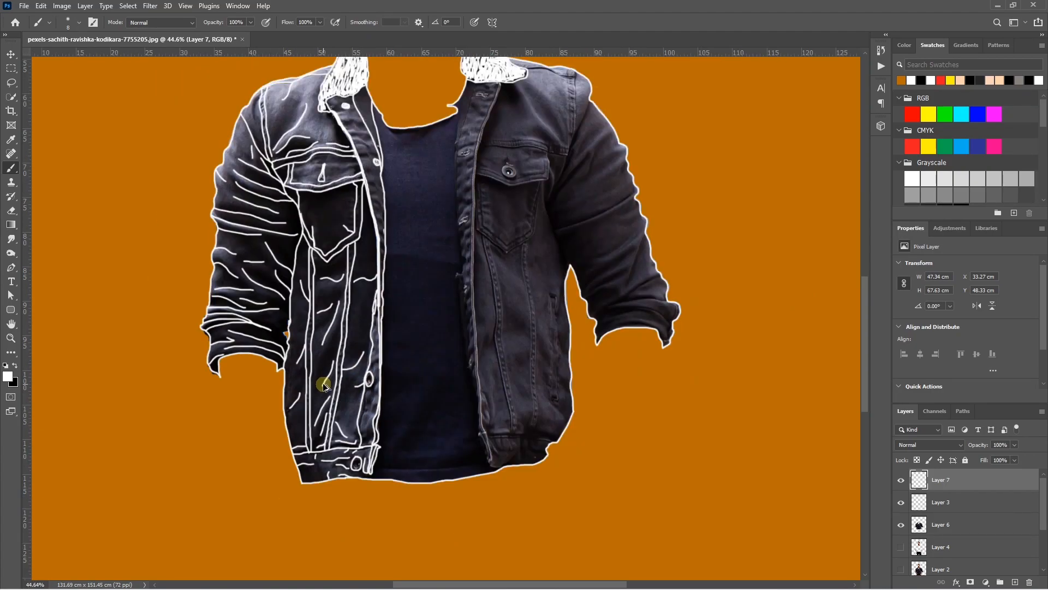
- Draw the placket edge and long vertical seam lines in white on the jacket's image-right front panel
{"action": "scroll", "coordinate": [407, 526], "scroll_direction": "up", "scroll_amount": 2}
{"action": "scroll", "coordinate": [410, 433], "scroll_direction": "up", "scroll_amount": 2}
{"action": "scroll", "coordinate": [467, 199], "scroll_direction": "up", "scroll_amount": 3}
{"action": "left_click_drag", "start_coordinate": [467, 199], "coordinate": [472, 486]}
{"action": "mouse_move", "coordinate": [472, 485]}
{"action": "left_mouse_down"}
{"action": "mouse_move", "coordinate": [461, 158]}
{"action": "mouse_move", "coordinate": [482, 459]}
{"action": "mouse_move", "coordinate": [437, 121]}
{"action": "left_mouse_up"}
{"action": "mouse_move", "coordinate": [436, 122]}
{"action": "left_mouse_down"}
{"action": "mouse_move", "coordinate": [457, 279]}
{"action": "mouse_move", "coordinate": [480, 339]}
{"action": "left_mouse_up"}
{"action": "left_click_drag", "start_coordinate": [479, 331], "coordinate": [469, 261]}
{"action": "scroll", "coordinate": [475, 324], "scroll_direction": "down", "scroll_amount": 3}
{"action": "left_click_drag", "start_coordinate": [465, 331], "coordinate": [450, 95]}
- Add the remaining seam strokes and short white creases on the image-right front panel
{"action": "left_click_drag", "start_coordinate": [457, 141], "coordinate": [456, 366]}
{"action": "mouse_move", "coordinate": [449, 311]}
{"action": "left_mouse_down"}
{"action": "mouse_move", "coordinate": [449, 86]}
{"action": "mouse_move", "coordinate": [390, 340]}
{"action": "left_mouse_up"}
{"action": "mouse_move", "coordinate": [386, 328]}
{"action": "left_mouse_down"}
{"action": "mouse_move", "coordinate": [427, 199]}
{"action": "mouse_move", "coordinate": [351, 339]}
{"action": "left_mouse_up"}
{"action": "left_click_drag", "start_coordinate": [405, 221], "coordinate": [402, 225]}
{"action": "left_click_drag", "start_coordinate": [356, 326], "coordinate": [368, 321]}
{"action": "scroll", "coordinate": [365, 322], "scroll_direction": "down", "scroll_amount": 3}
{"action": "mouse_move", "coordinate": [370, 359]}
{"action": "left_mouse_down"}
{"action": "mouse_move", "coordinate": [361, 365]}
{"action": "mouse_move", "coordinate": [368, 470]}
{"action": "left_mouse_up"}
{"action": "scroll", "coordinate": [362, 363], "scroll_direction": "down", "scroll_amount": 5}
{"action": "left_click_drag", "start_coordinate": [374, 436], "coordinate": [370, 449]}
{"action": "scroll", "coordinate": [360, 426], "scroll_direction": "down", "scroll_amount": 3}
{"action": "left_click_drag", "start_coordinate": [579, 394], "coordinate": [464, 449]}
- Draw white fold lines around the cuff and forearm of the image-right sleeve
{"action": "scroll", "coordinate": [464, 450], "scroll_direction": "up", "scroll_amount": 5}
{"action": "left_click_drag", "start_coordinate": [402, 408], "coordinate": [539, 415]}
{"action": "left_click_drag", "start_coordinate": [401, 386], "coordinate": [448, 374]}
{"action": "mouse_move", "coordinate": [423, 369]}
{"action": "left_mouse_down"}
{"action": "mouse_move", "coordinate": [527, 356]}
{"action": "mouse_move", "coordinate": [561, 382]}
{"action": "left_mouse_up"}
{"action": "left_click_drag", "start_coordinate": [571, 337], "coordinate": [560, 378]}
{"action": "mouse_move", "coordinate": [392, 366]}
{"action": "left_mouse_down"}
{"action": "mouse_move", "coordinate": [544, 332]}
{"action": "mouse_move", "coordinate": [470, 321]}
{"action": "left_mouse_up"}
{"action": "left_click_drag", "start_coordinate": [448, 334], "coordinate": [539, 282]}
- Draw diagonal white fold lines across the middle of the image-right sleeve
{"action": "left_click_drag", "start_coordinate": [464, 299], "coordinate": [505, 190]}
{"action": "left_click_drag", "start_coordinate": [369, 312], "coordinate": [461, 250]}
{"action": "mouse_move", "coordinate": [375, 326]}
{"action": "left_mouse_down"}
{"action": "mouse_move", "coordinate": [432, 309]}
{"action": "mouse_move", "coordinate": [463, 263]}
{"action": "left_mouse_up"}
{"action": "left_click_drag", "start_coordinate": [400, 250], "coordinate": [497, 153]}
{"action": "left_click_drag", "start_coordinate": [495, 208], "coordinate": [433, 253]}
{"action": "left_click_drag", "start_coordinate": [362, 291], "coordinate": [379, 271]}
{"action": "scroll", "coordinate": [377, 273], "scroll_direction": "up", "scroll_amount": 4}
{"action": "mouse_move", "coordinate": [319, 313]}
{"action": "left_mouse_down"}
{"action": "mouse_move", "coordinate": [383, 287]}
{"action": "mouse_move", "coordinate": [482, 204]}
{"action": "left_mouse_up"}
{"action": "left_click_drag", "start_coordinate": [484, 230], "coordinate": [462, 241]}
- Draw the image-right shoulder seam and the first white folds on the upper sleeve
{"action": "scroll", "coordinate": [382, 300], "scroll_direction": "up", "scroll_amount": 3}
{"action": "mouse_move", "coordinate": [293, 337]}
{"action": "left_mouse_down"}
{"action": "mouse_move", "coordinate": [382, 271]}
{"action": "mouse_move", "coordinate": [302, 255]}
{"action": "left_mouse_up"}
{"action": "mouse_move", "coordinate": [290, 283]}
{"action": "left_mouse_down"}
{"action": "mouse_move", "coordinate": [291, 330]}
{"action": "mouse_move", "coordinate": [346, 465]}
{"action": "left_mouse_up"}
{"action": "scroll", "coordinate": [325, 377], "scroll_direction": "up", "scroll_amount": 3}
{"action": "left_click_drag", "start_coordinate": [315, 382], "coordinate": [390, 209]}
{"action": "left_click_drag", "start_coordinate": [349, 306], "coordinate": [365, 277]}
- Add more short white creases to fill the upper part of the image-right sleeve
{"action": "mouse_move", "coordinate": [328, 360]}
{"action": "left_mouse_down"}
{"action": "mouse_move", "coordinate": [354, 309]}
{"action": "mouse_move", "coordinate": [420, 267]}
{"action": "left_mouse_up"}
{"action": "left_click_drag", "start_coordinate": [391, 332], "coordinate": [430, 280]}
{"action": "left_click_drag", "start_coordinate": [333, 384], "coordinate": [391, 328]}
{"action": "mouse_move", "coordinate": [411, 339]}
{"action": "left_mouse_down"}
{"action": "mouse_move", "coordinate": [462, 315]}
{"action": "mouse_move", "coordinate": [440, 373]}
{"action": "left_mouse_up"}
{"action": "mouse_move", "coordinate": [360, 390]}
{"action": "left_mouse_down"}
{"action": "mouse_move", "coordinate": [346, 397]}
{"action": "mouse_move", "coordinate": [423, 358]}
{"action": "left_mouse_up"}
{"action": "left_click_drag", "start_coordinate": [354, 424], "coordinate": [313, 443]}
{"action": "scroll", "coordinate": [386, 374], "scroll_direction": "down", "scroll_amount": 3}
{"action": "scroll", "coordinate": [386, 375], "scroll_direction": "up", "scroll_amount": 2}
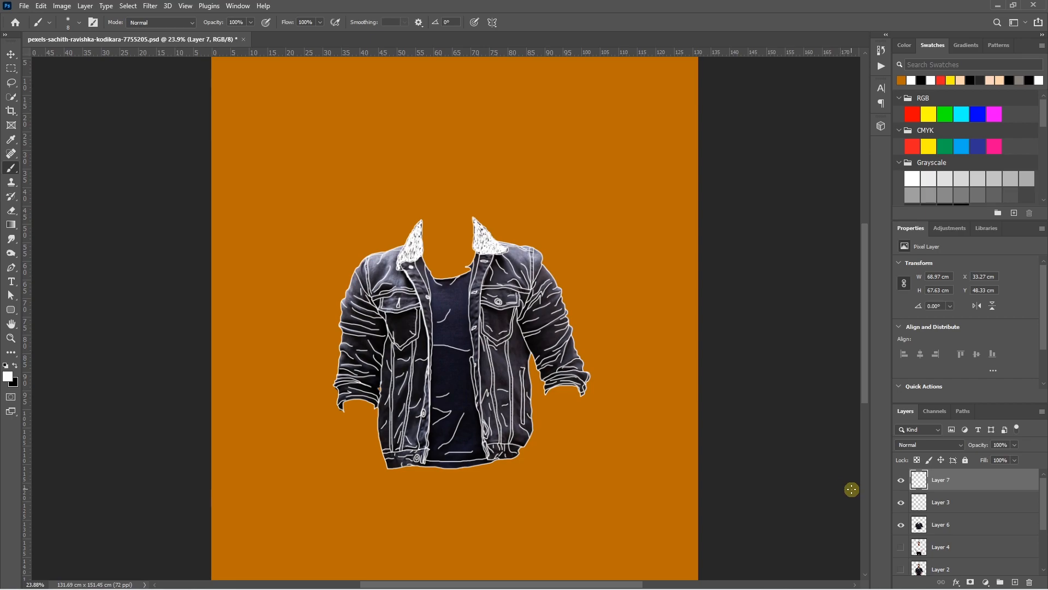
- Hide the jacket photo on Layer 6 and show the cut-out man on Layer 4
{"action": "left_click", "coordinate": [901, 525]}
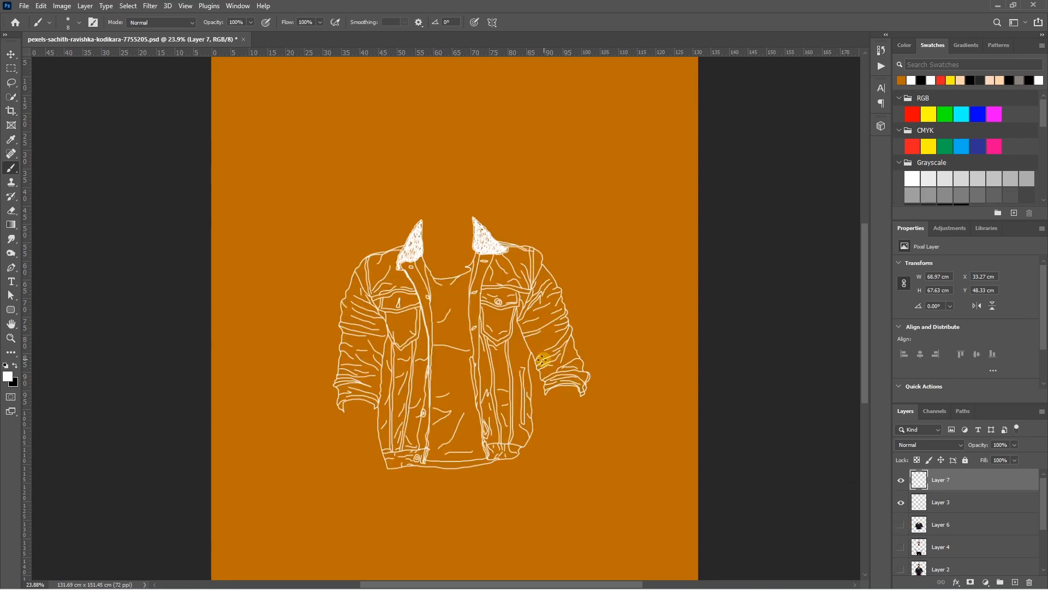
{"action": "scroll", "coordinate": [541, 360], "scroll_direction": "down", "scroll_amount": 1}
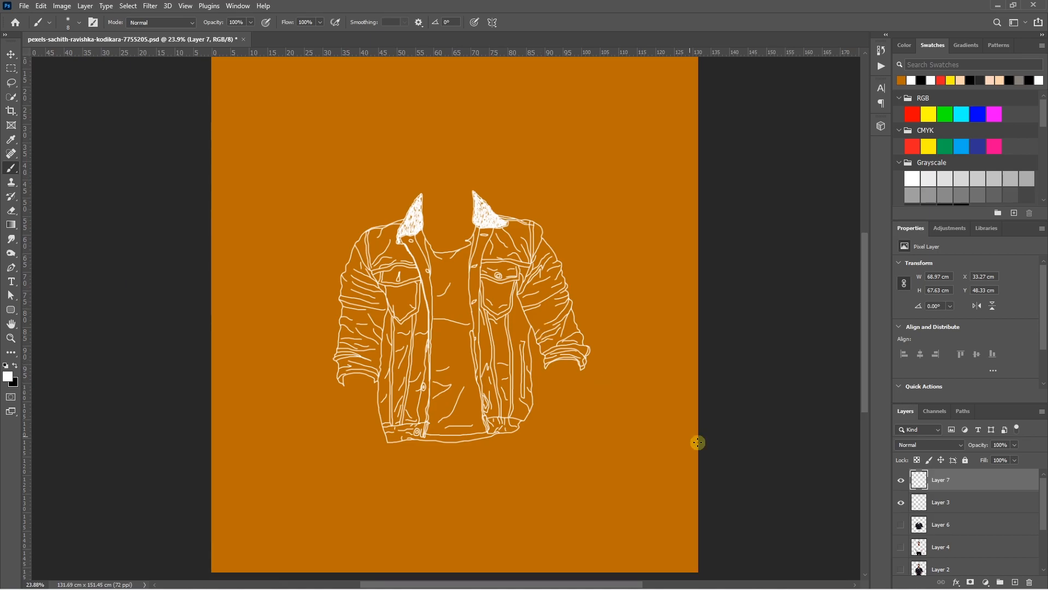
{"action": "left_click", "coordinate": [900, 548]}
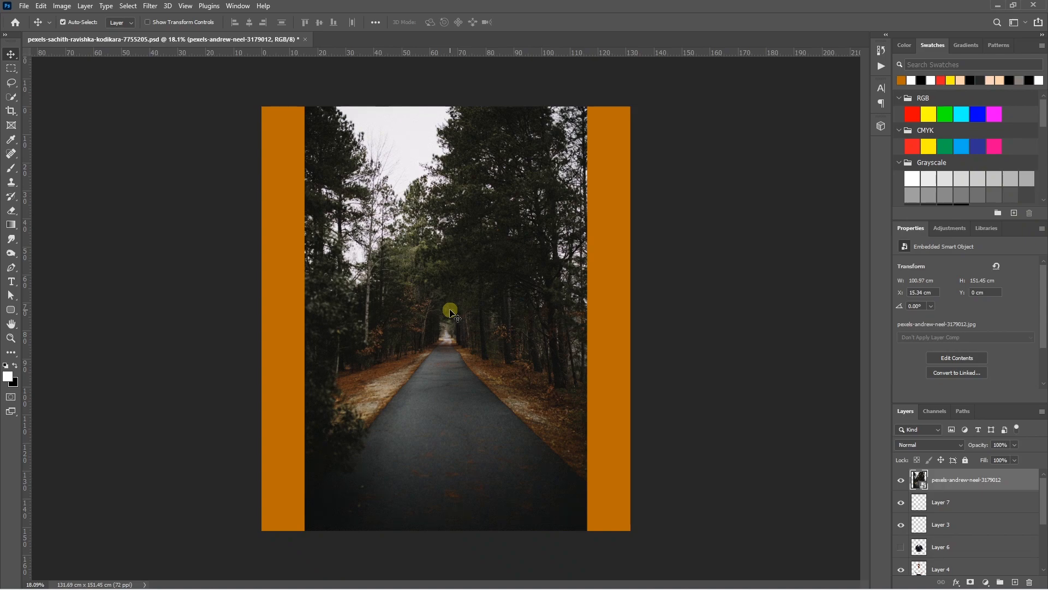
- Enlarge the forest road photo to cover the whole canvas and place its layer directly below Layer 4
{"action": "left_click_drag", "start_coordinate": [435, 300], "coordinate": [395, 300]}
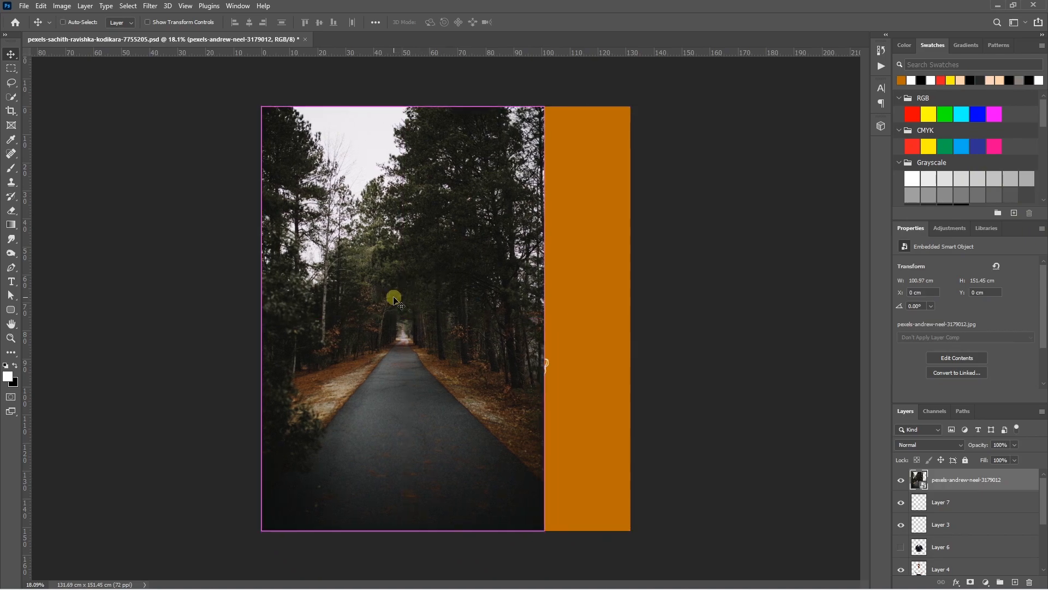
{"action": "key", "text": "ctrl+t"}
{"action": "left_click_drag", "start_coordinate": [543, 531], "coordinate": [789, 566]}
{"action": "key", "text": "Return"}
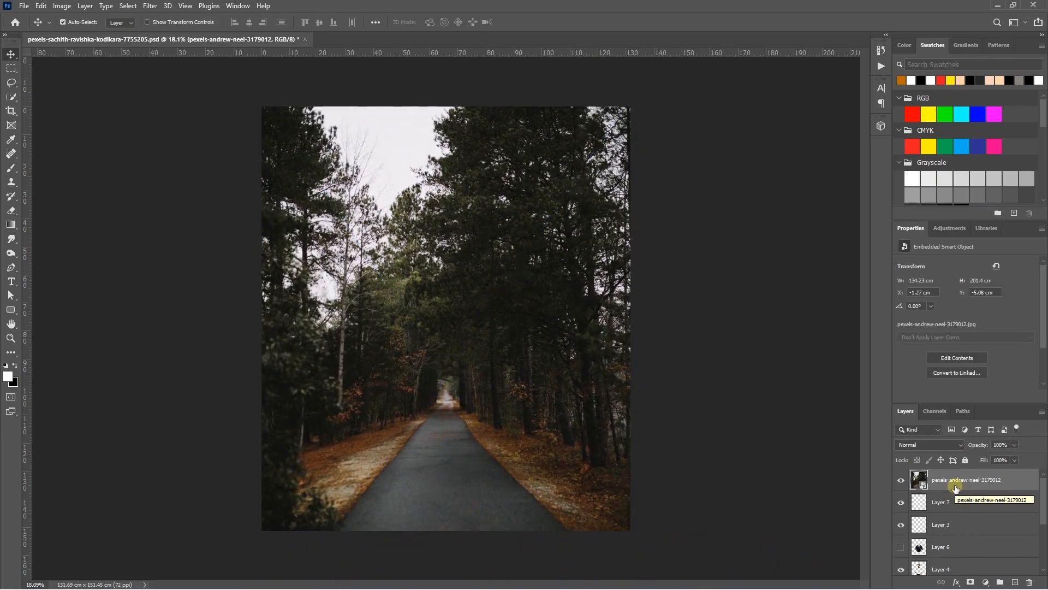
{"action": "left_click_drag", "start_coordinate": [956, 487], "coordinate": [949, 571]}
{"action": "scroll", "coordinate": [603, 344], "scroll_direction": "up", "scroll_amount": 1}
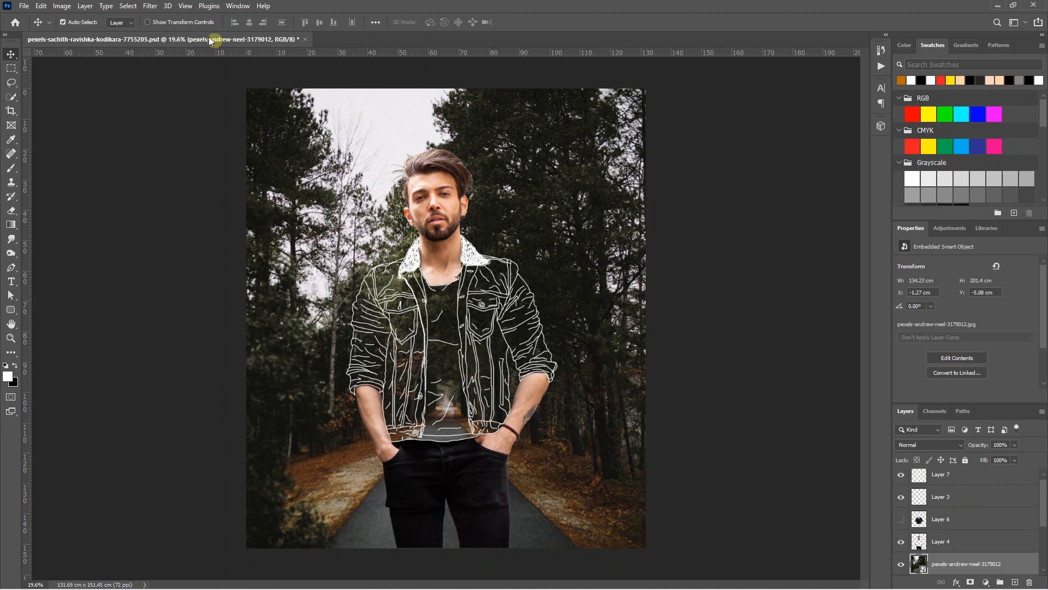
- Apply a Gaussian Blur with a radius of 23.5 pixels to the forest road photo
{"action": "left_click", "coordinate": [155, 8]}
{"action": "mouse_move", "coordinate": [197, 146]}
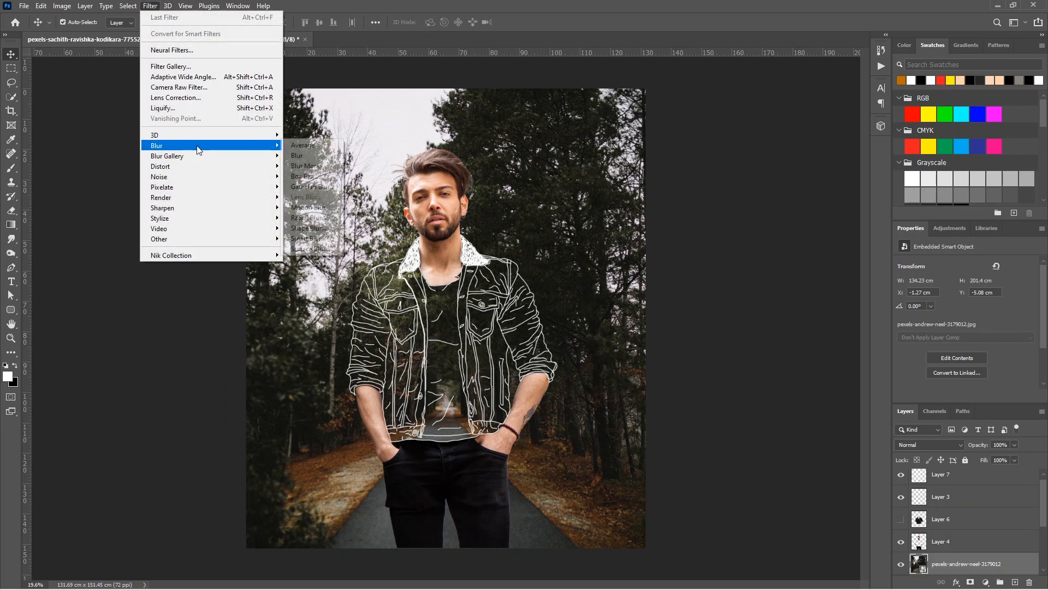
{"action": "left_click", "coordinate": [312, 187]}
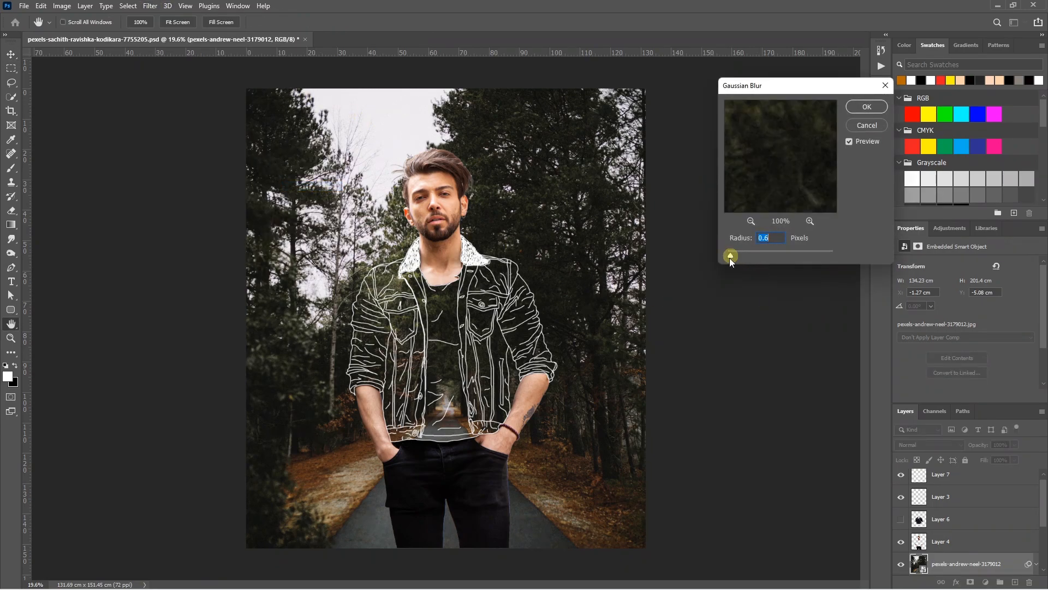
{"action": "left_click_drag", "start_coordinate": [732, 255], "coordinate": [775, 255]}
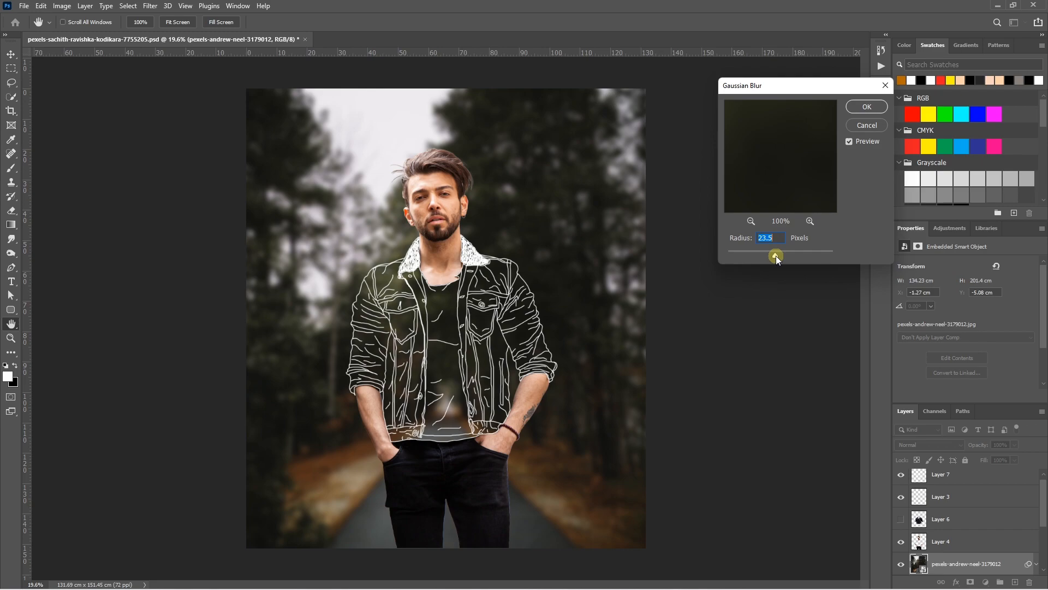
{"action": "left_click", "coordinate": [867, 107]}
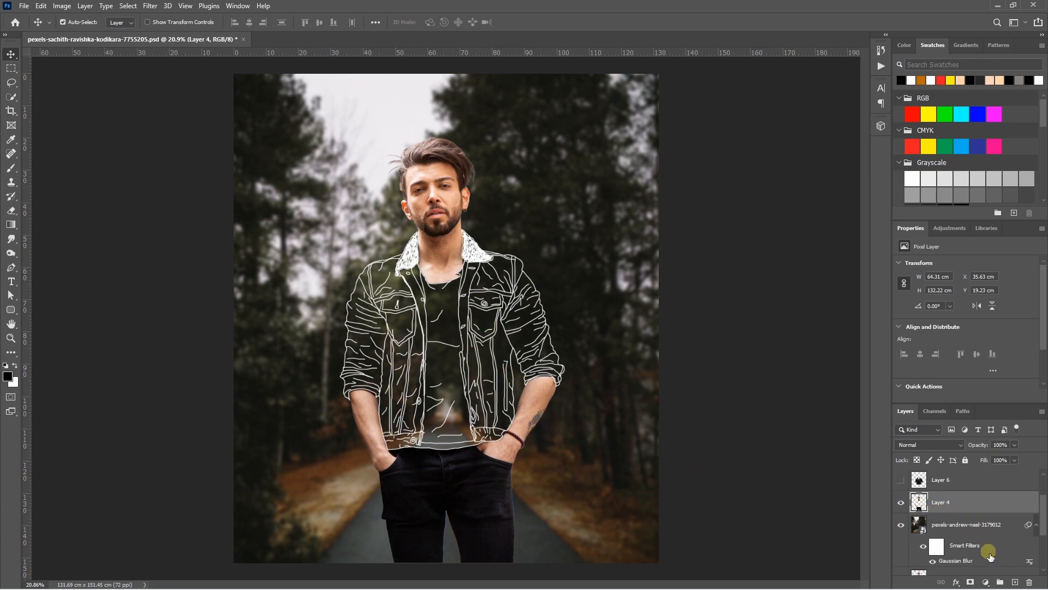
- Add a Levels adjustment clipped to Layer 4 and lower its white output level to darken the man
{"action": "left_click", "coordinate": [986, 582]}
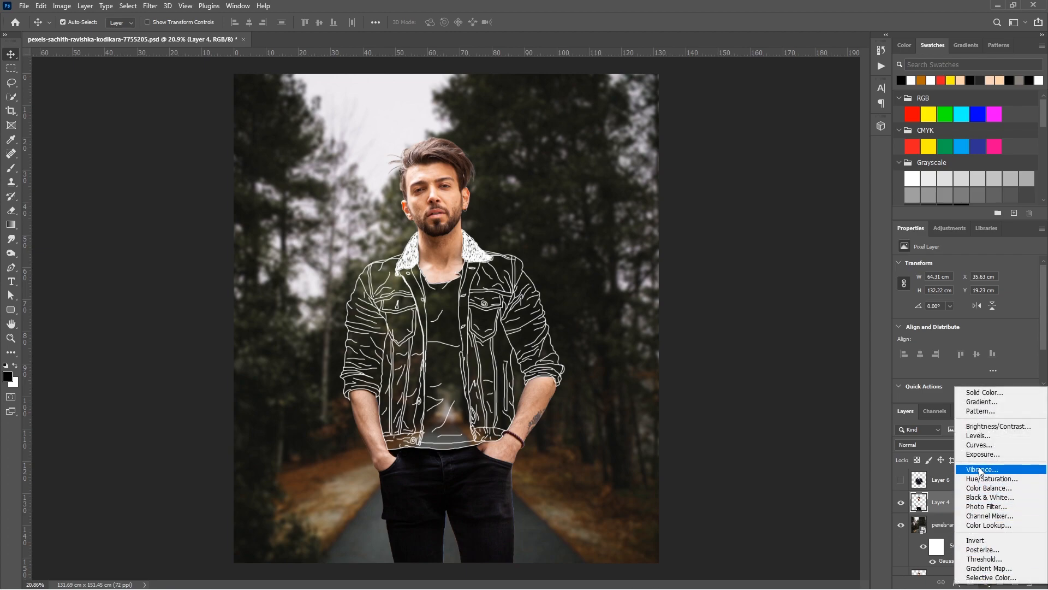
{"action": "left_click", "coordinate": [979, 435]}
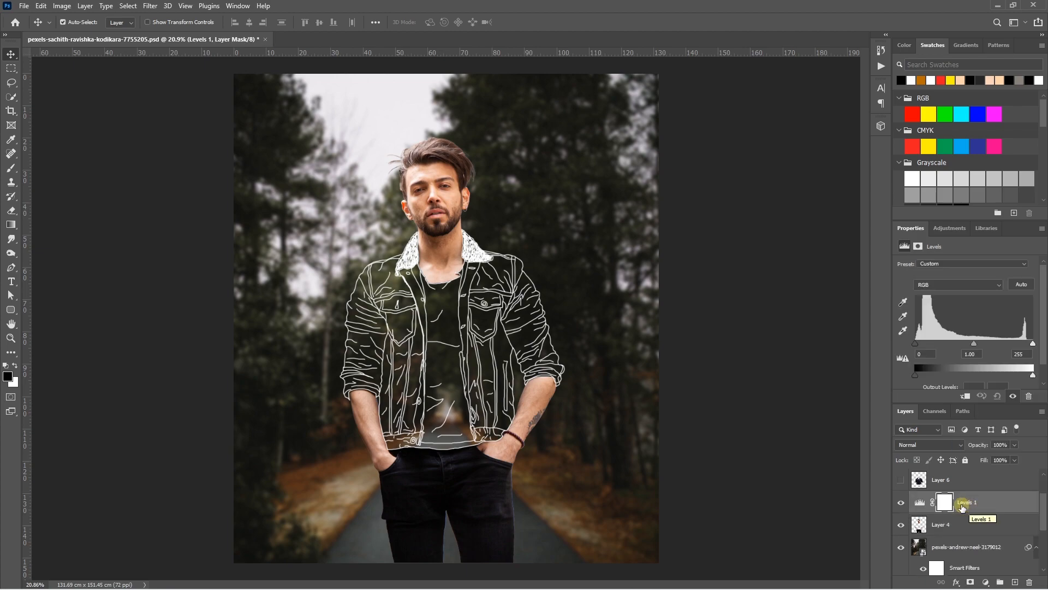
{"action": "left_click", "coordinate": [959, 512], "text": "alt"}
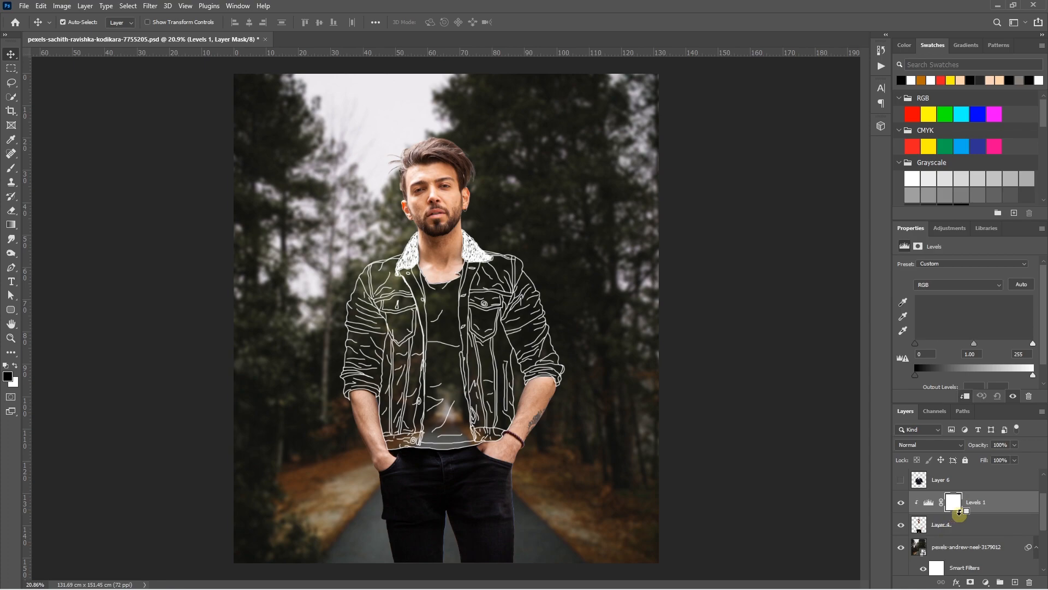
{"action": "mouse_move", "coordinate": [1031, 377]}
{"action": "left_mouse_down"}
{"action": "mouse_move", "coordinate": [1001, 374]}
{"action": "mouse_move", "coordinate": [1012, 385]}
{"action": "left_mouse_up"}
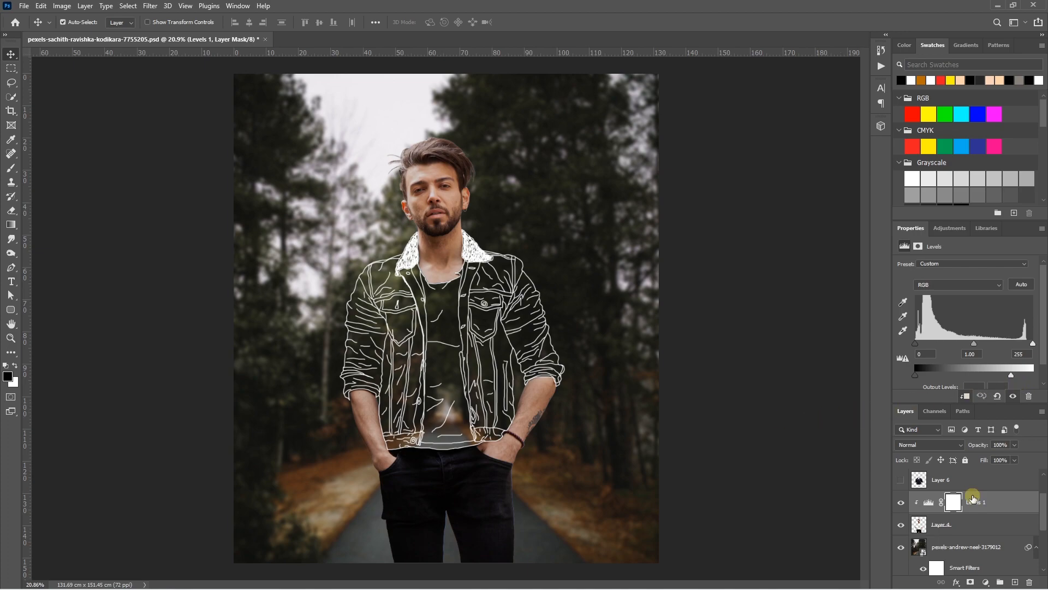
- Load the jacket shape from Layer 6 as a selection and add a Hue/Saturation adjustment masked to it
{"action": "left_click", "coordinate": [902, 481]}
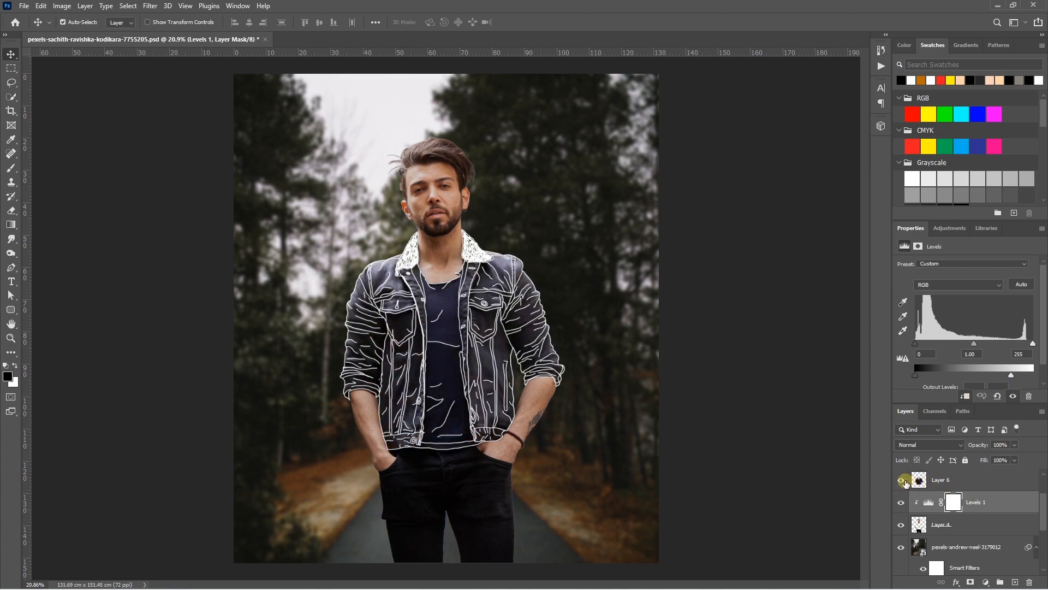
{"action": "left_click", "coordinate": [904, 480]}
{"action": "left_click", "coordinate": [920, 480], "text": "ctrl"}
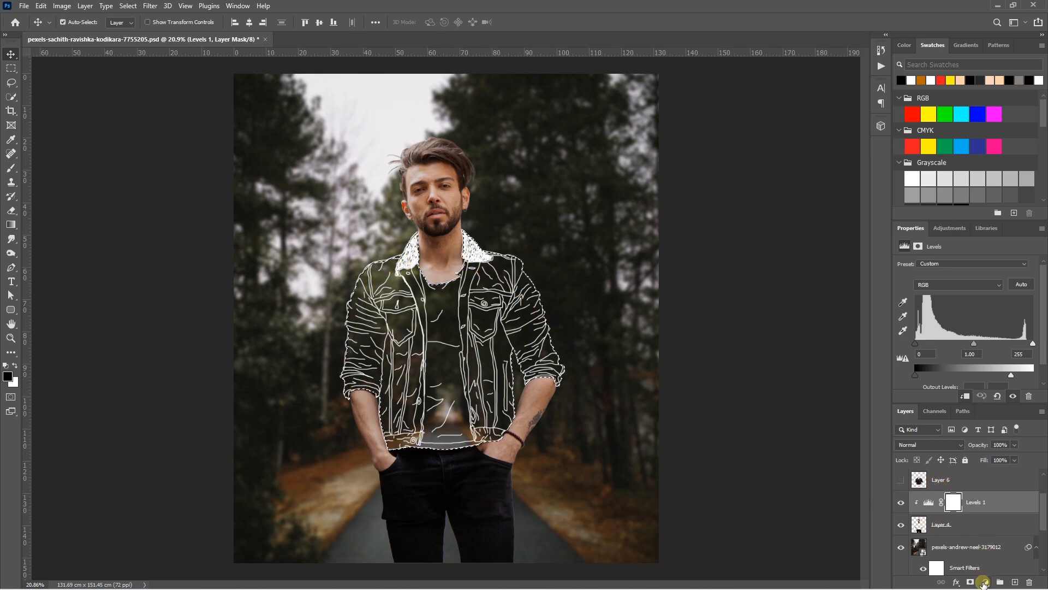
{"action": "left_click", "coordinate": [983, 583]}
{"action": "left_click", "coordinate": [978, 478]}
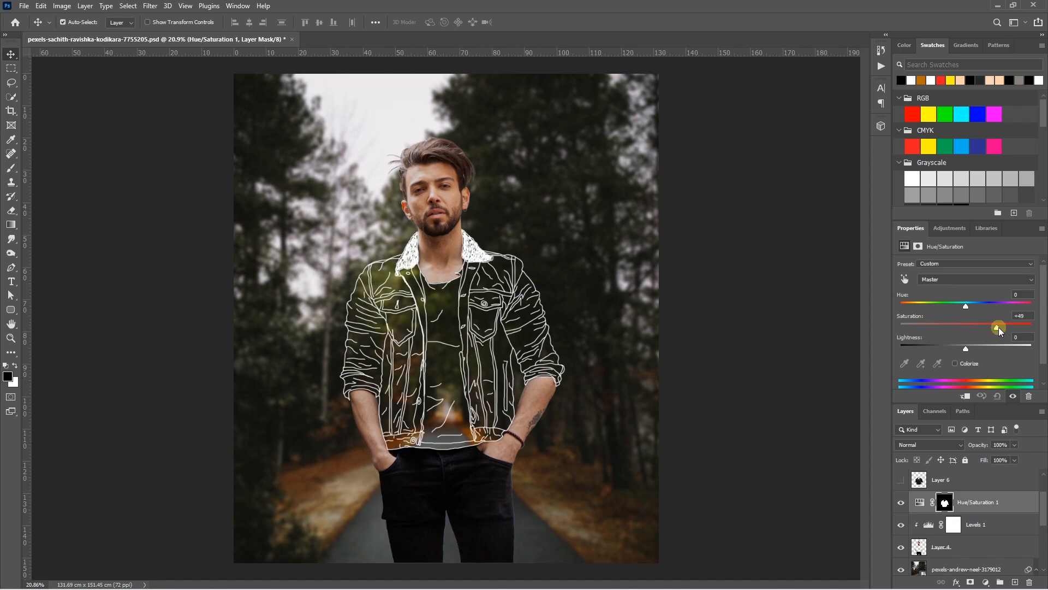
- Set the jacket area's Saturation to +72 and Lightness to -13, and select the forest photo layer
{"action": "left_click_drag", "start_coordinate": [968, 308], "coordinate": [1018, 331]}
{"action": "key", "text": "ctrl+z"}
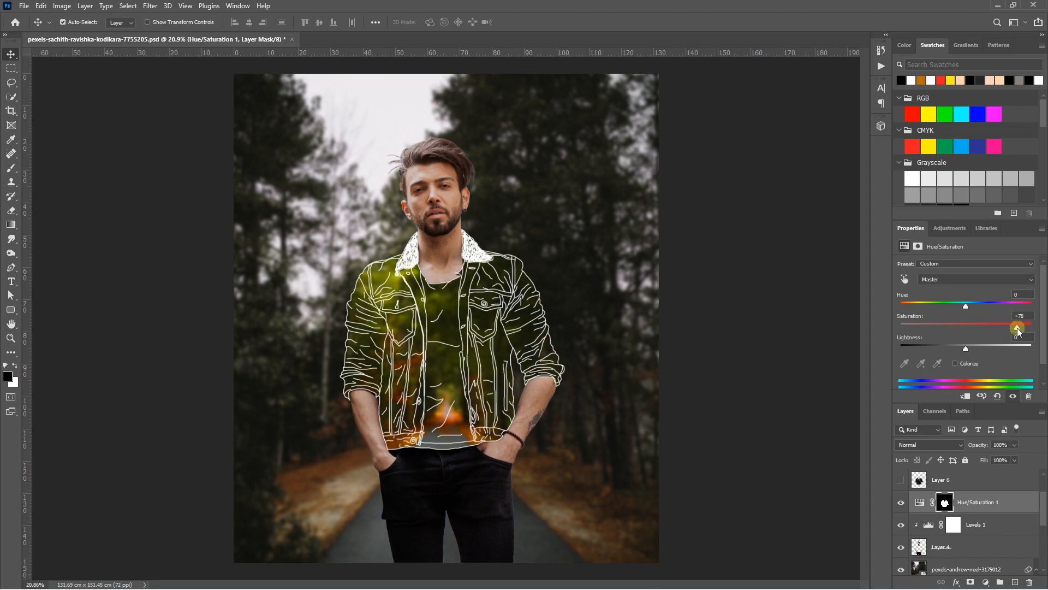
{"action": "left_click_drag", "start_coordinate": [965, 349], "coordinate": [960, 352]}
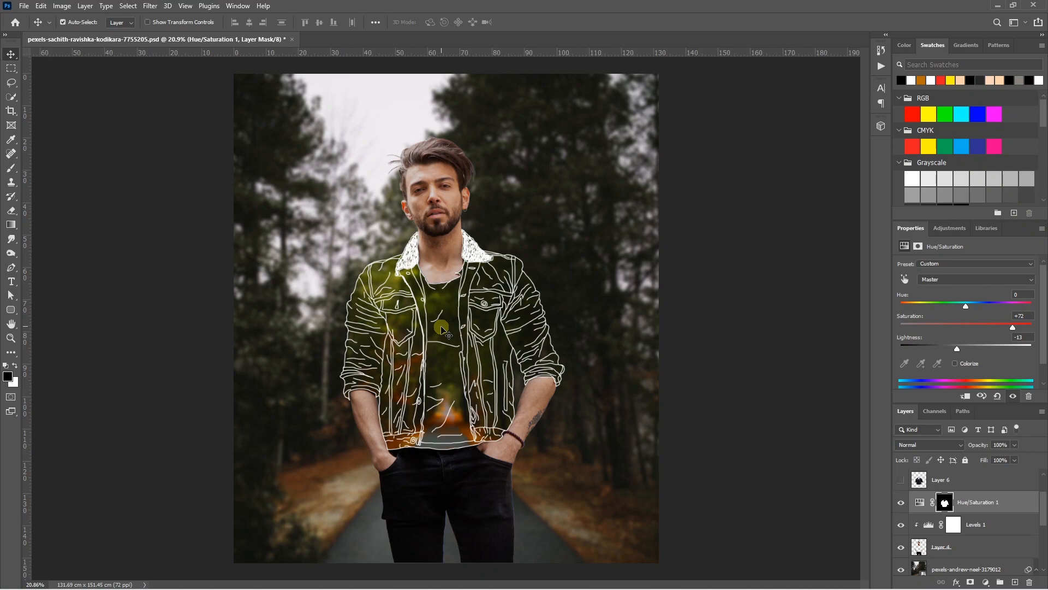
{"action": "left_click", "coordinate": [620, 391]}
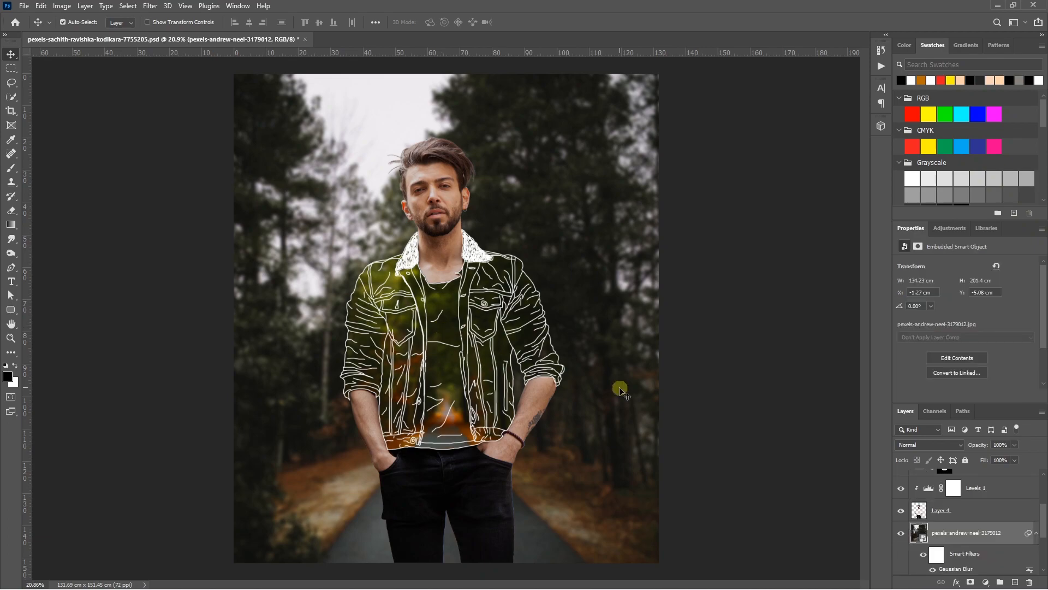